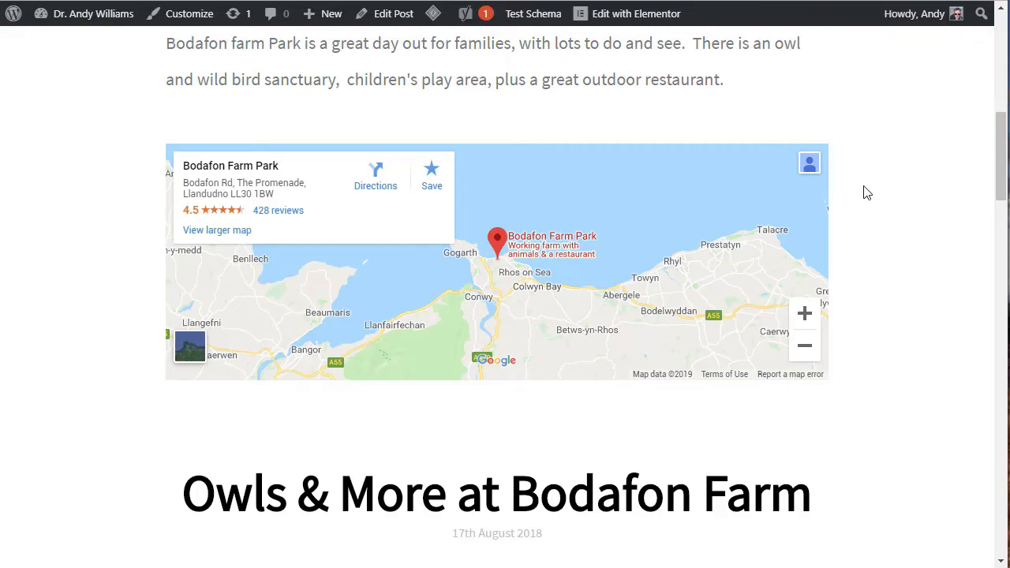
{"action": "mouse_move", "coordinate": [1000, 143]}
{"action": "left_mouse_down"}
{"action": "mouse_move", "coordinate": [985, 90]}
{"action": "mouse_move", "coordinate": [992, 255]}
{"action": "mouse_move", "coordinate": [994, 131]}
{"action": "left_mouse_up"}
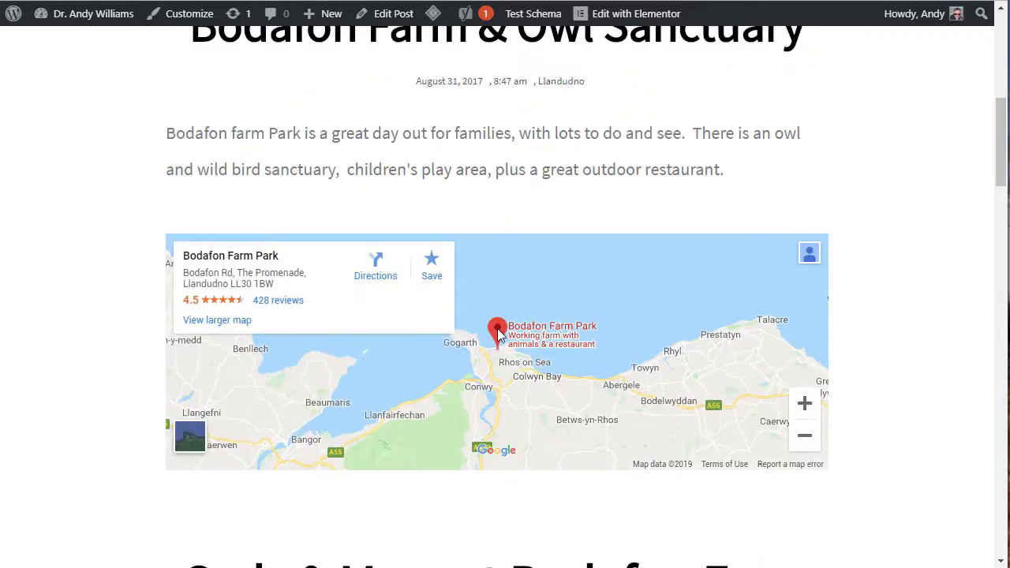
{"action": "left_click_drag", "start_coordinate": [996, 131], "coordinate": [983, 160]}
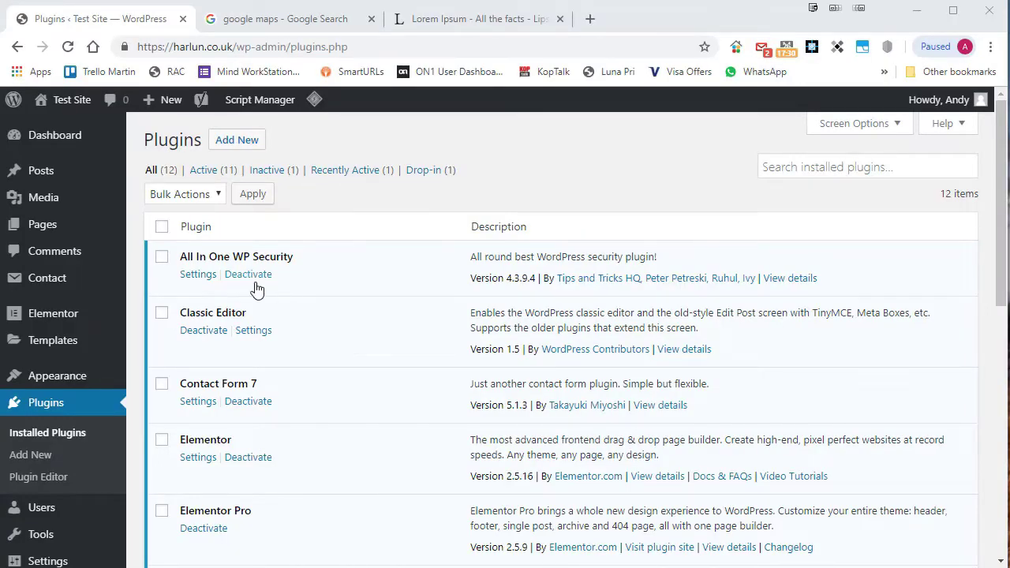
Step: Search the directory of new plugins for "google maps" and browse the results
{"action": "left_click", "coordinate": [247, 140]}
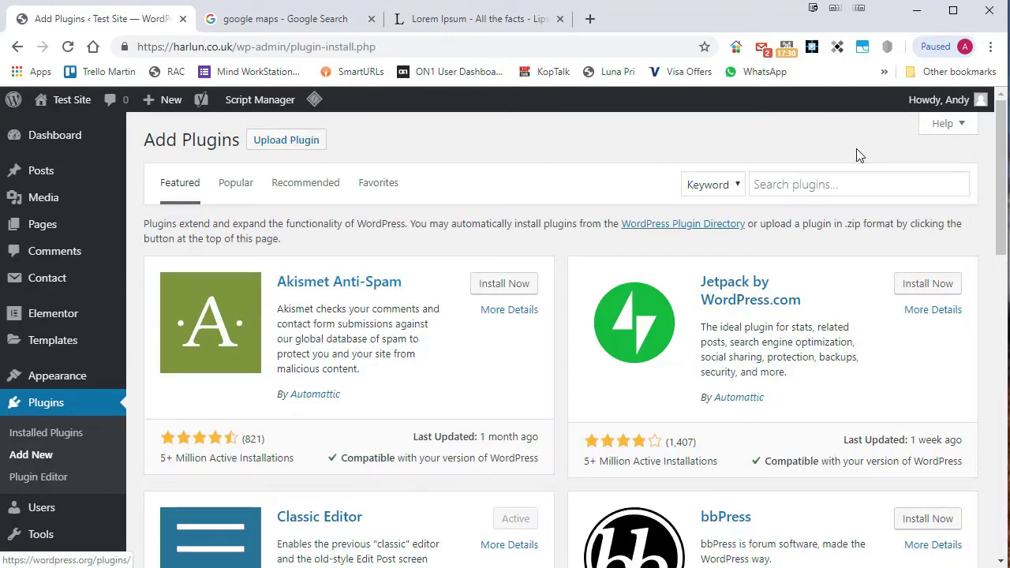
{"action": "left_click", "coordinate": [794, 183]}
{"action": "type", "text": "google amps"}
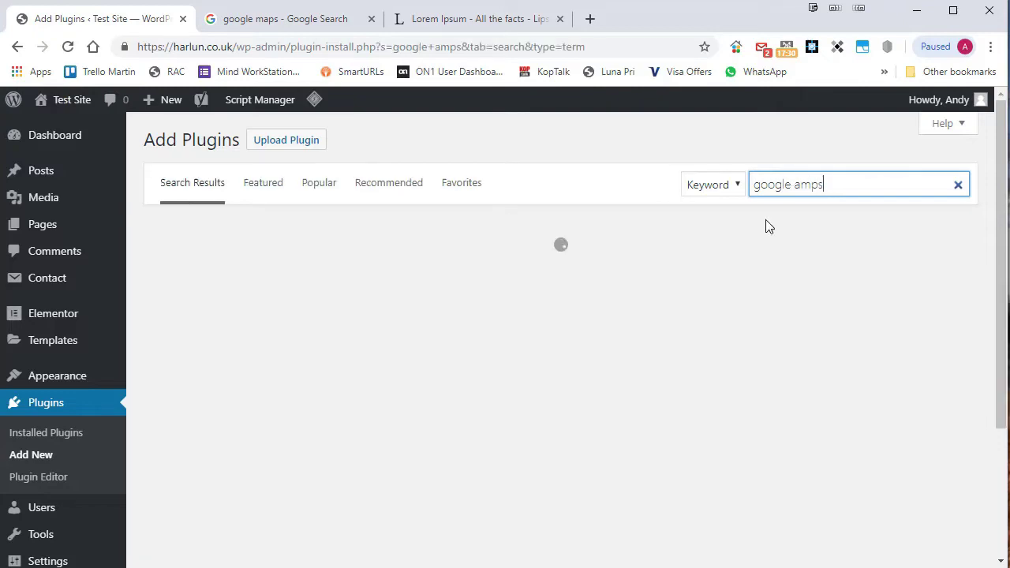
{"action": "double_click", "coordinate": [804, 182]}
{"action": "type", "text": "maps"}
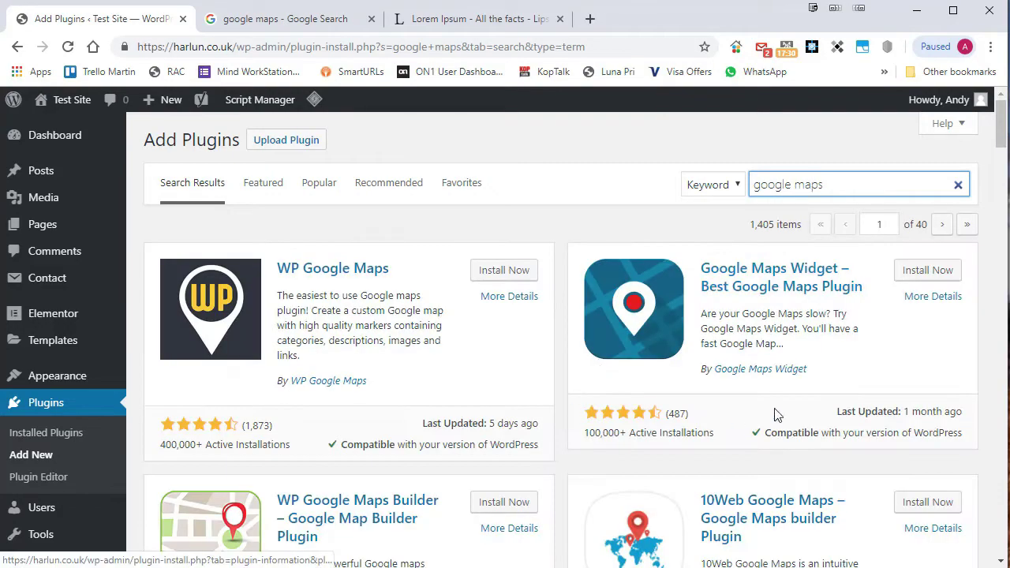
{"action": "scroll", "coordinate": [532, 357], "scroll_direction": "down", "scroll_amount": 6}
{"action": "scroll", "coordinate": [531, 356], "scroll_direction": "down", "scroll_amount": 4}
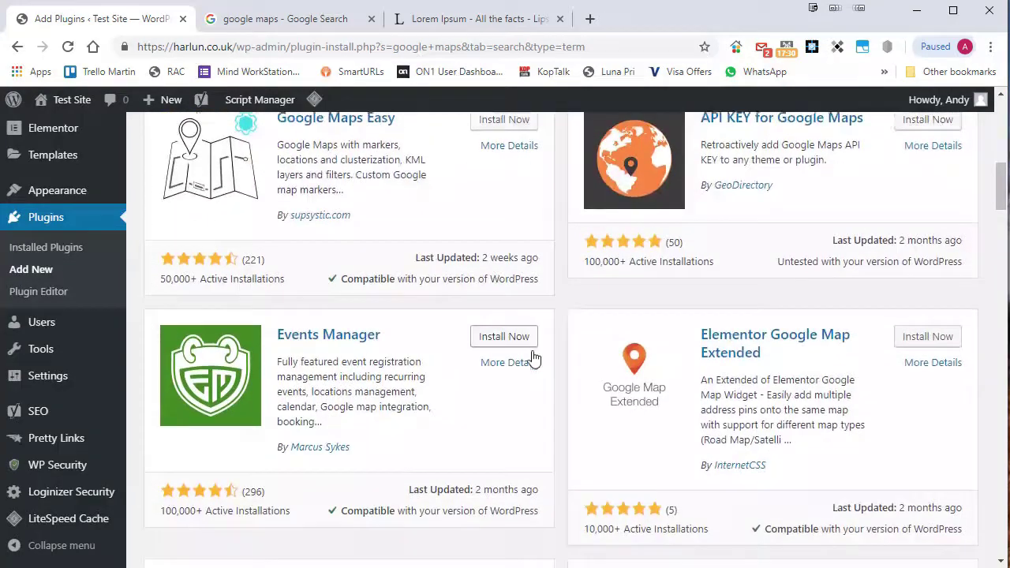
{"action": "scroll", "coordinate": [532, 356], "scroll_direction": "up", "scroll_amount": 10}
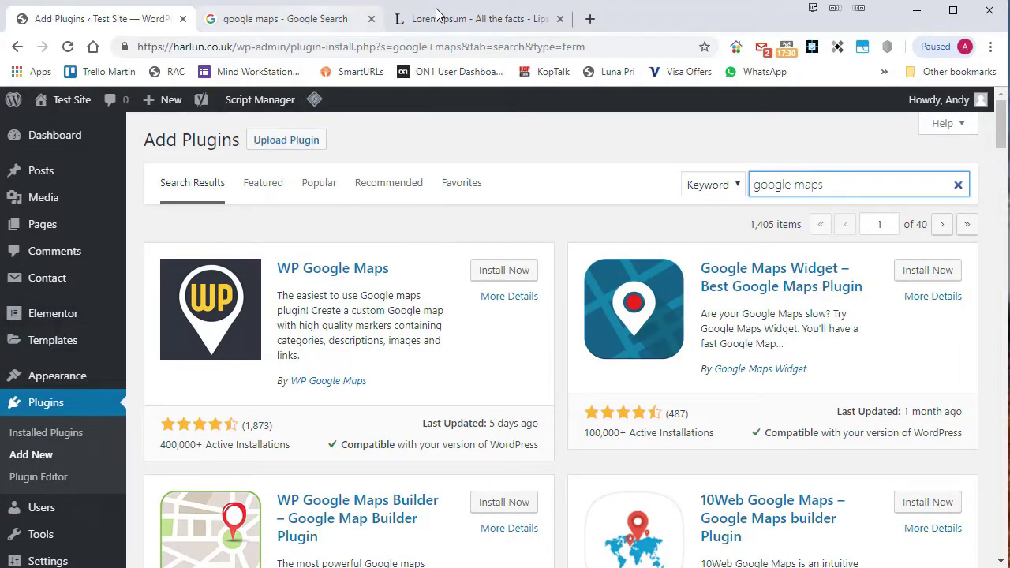
Step: Switch to Google Maps, find Chester Zoo in Chester and open its options for embedding a map
{"action": "left_click", "coordinate": [293, 19]}
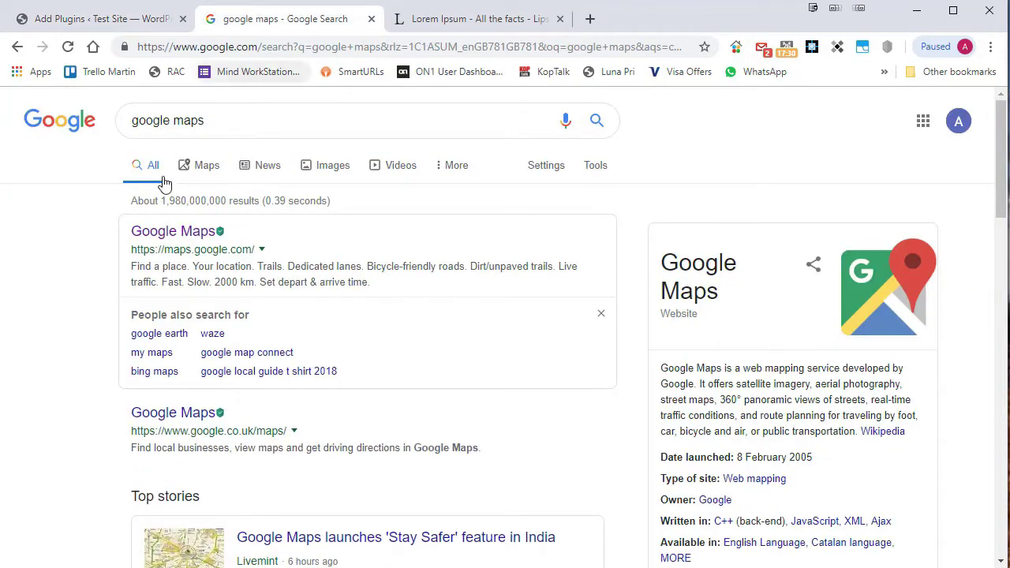
{"action": "left_click", "coordinate": [196, 234]}
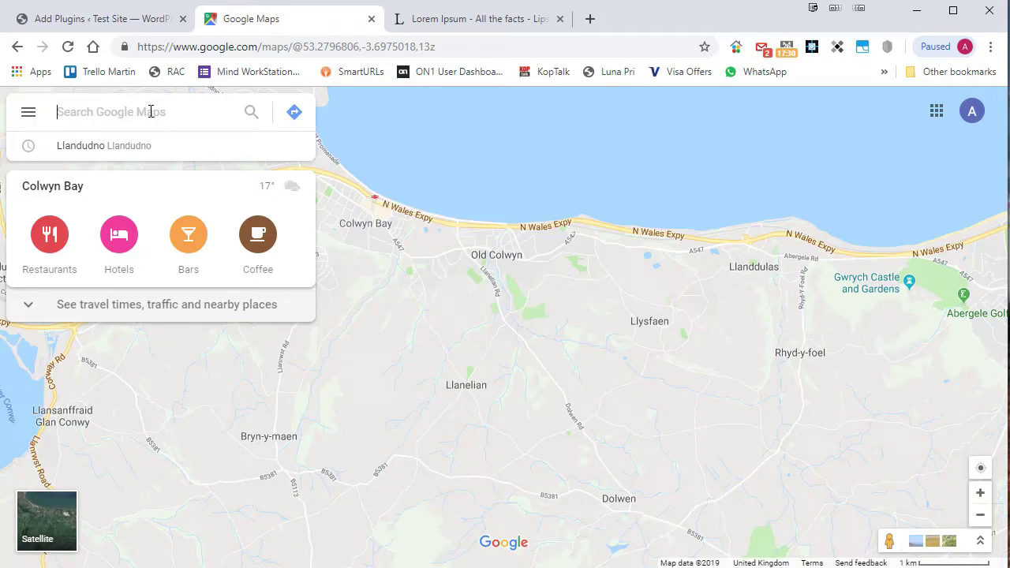
{"action": "type", "text": "chester zo"}
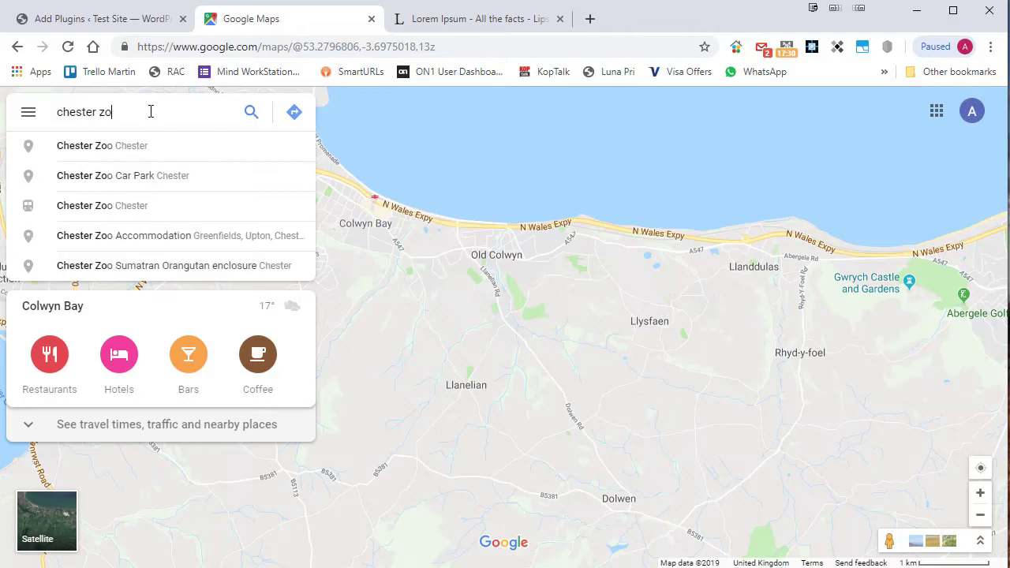
{"action": "type", "text": "o"}
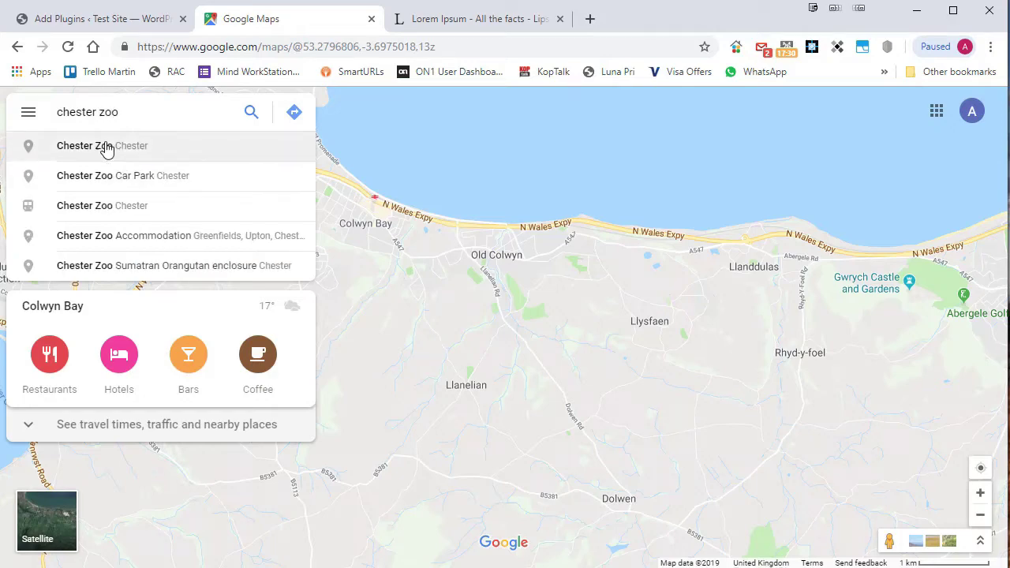
{"action": "left_click", "coordinate": [106, 146]}
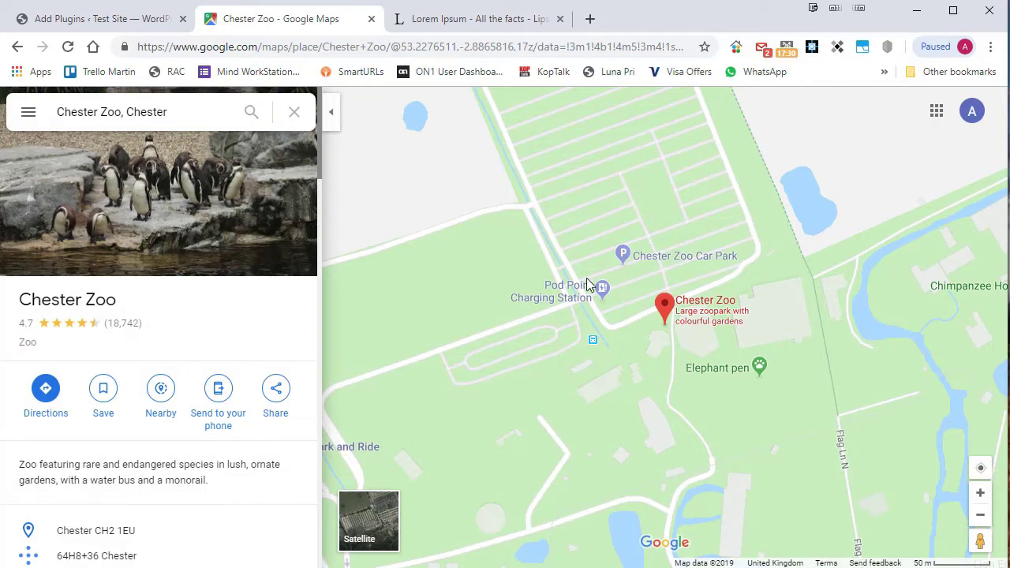
{"action": "left_click", "coordinate": [275, 399]}
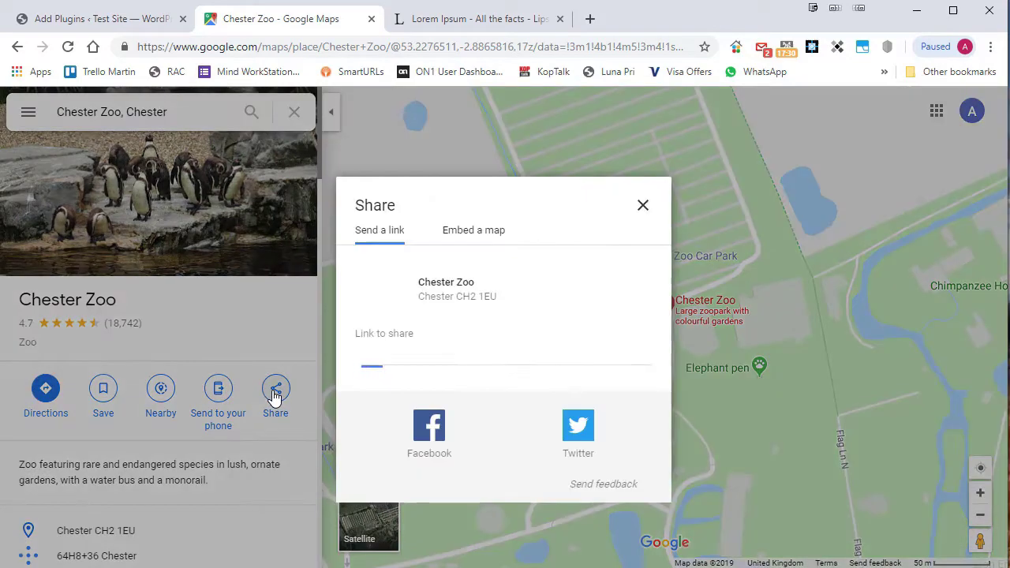
{"action": "left_click", "coordinate": [467, 232]}
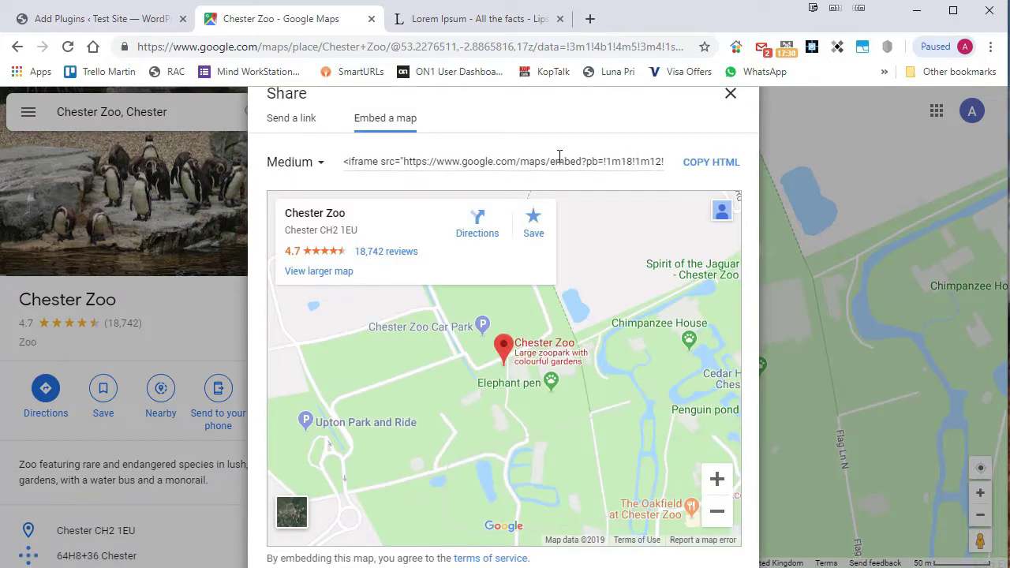
Step: Try the Small, Medium, Large and Custom size options for the embedded map, ending on Medium
{"action": "left_click", "coordinate": [321, 164]}
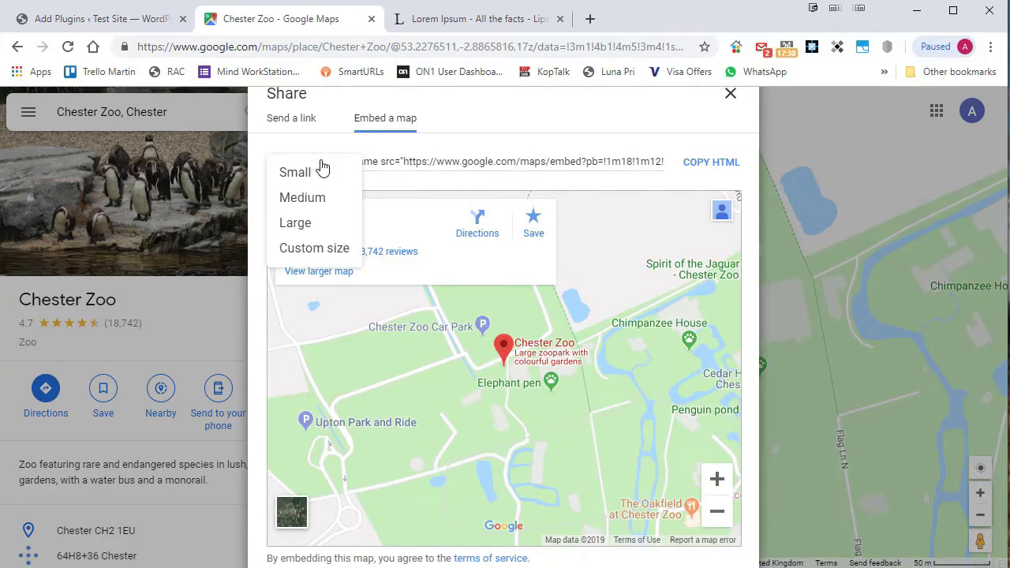
{"action": "left_click", "coordinate": [300, 171]}
{"action": "left_click", "coordinate": [383, 224]}
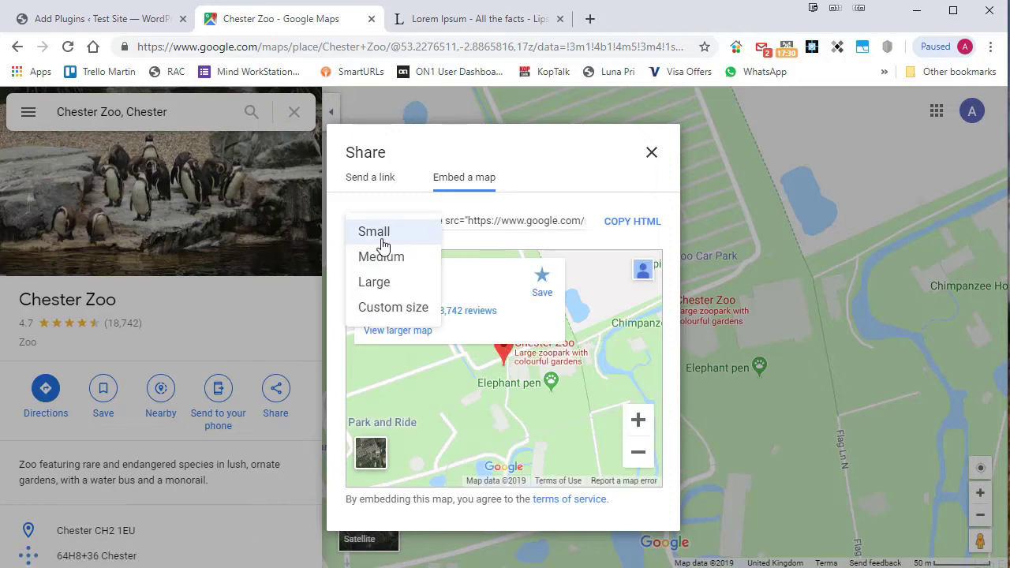
{"action": "left_click", "coordinate": [382, 257]}
{"action": "left_click", "coordinate": [331, 181]}
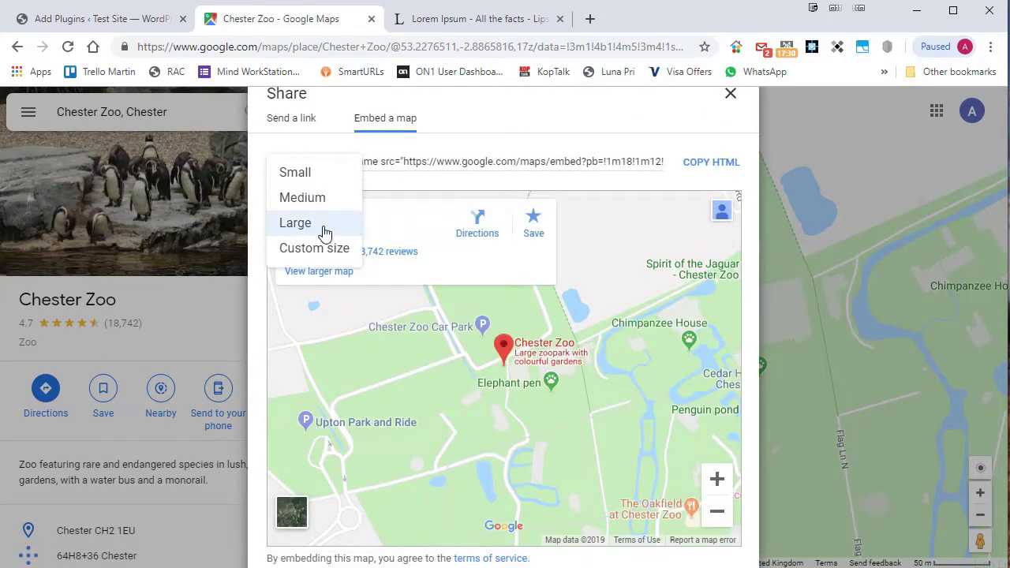
{"action": "left_click", "coordinate": [327, 226]}
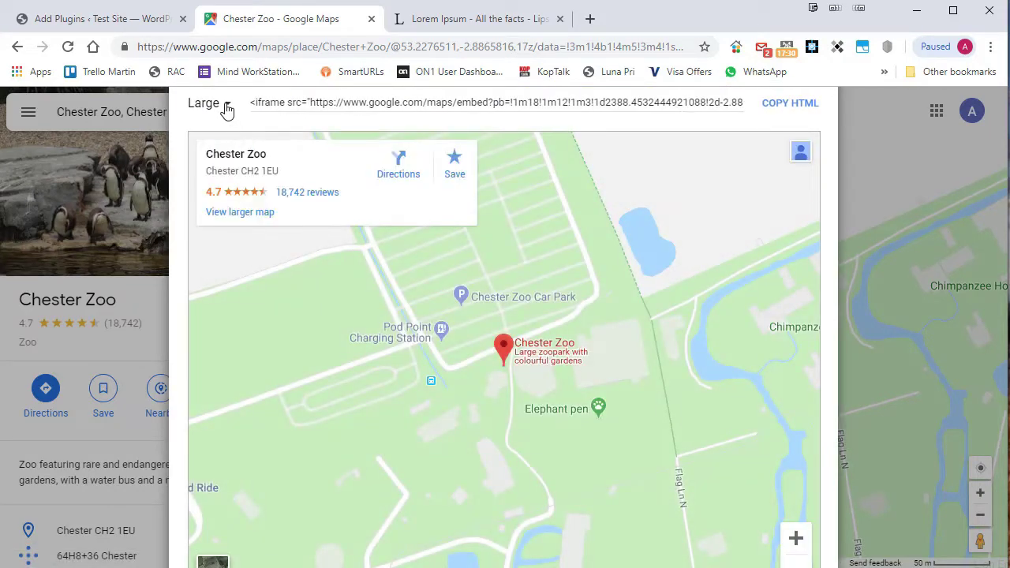
{"action": "left_click", "coordinate": [225, 104]}
{"action": "left_click", "coordinate": [232, 192]}
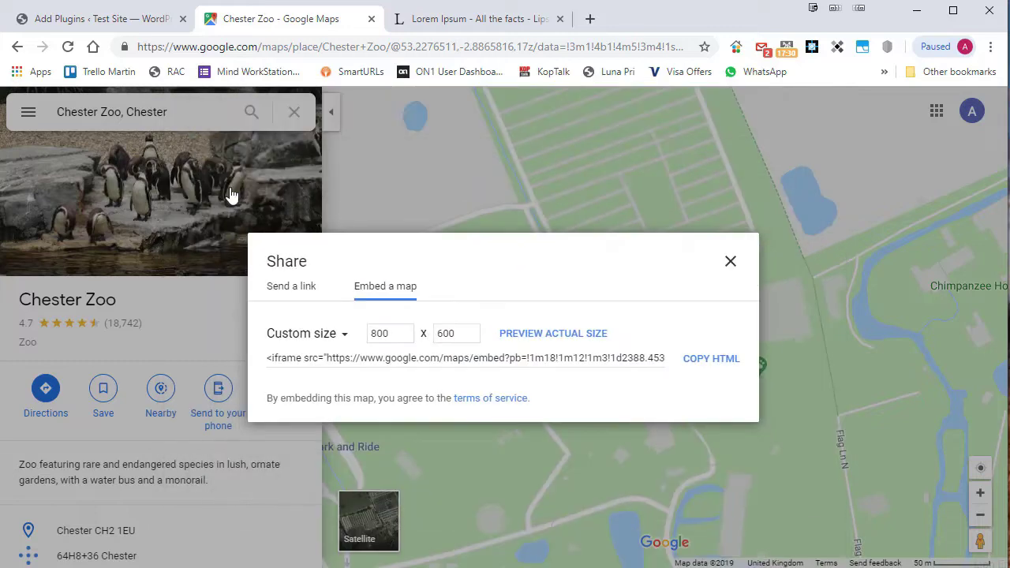
{"action": "left_click", "coordinate": [403, 332]}
{"action": "left_click", "coordinate": [339, 334]}
{"action": "left_click", "coordinate": [339, 399]}
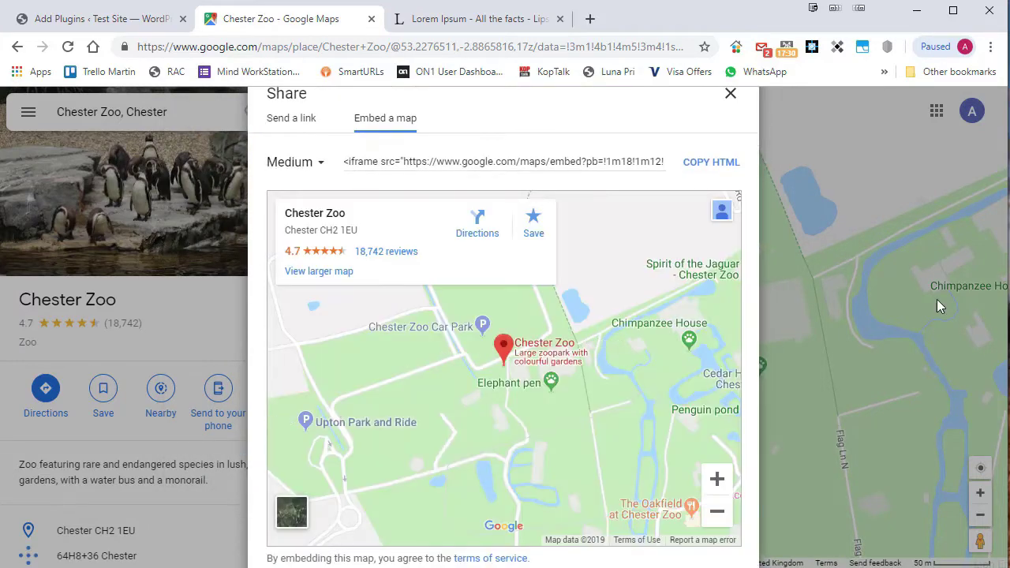
Step: Copy the medium-size map's embed HTML, switch back to WordPress and open the About Us page for editing
{"action": "left_click", "coordinate": [703, 165]}
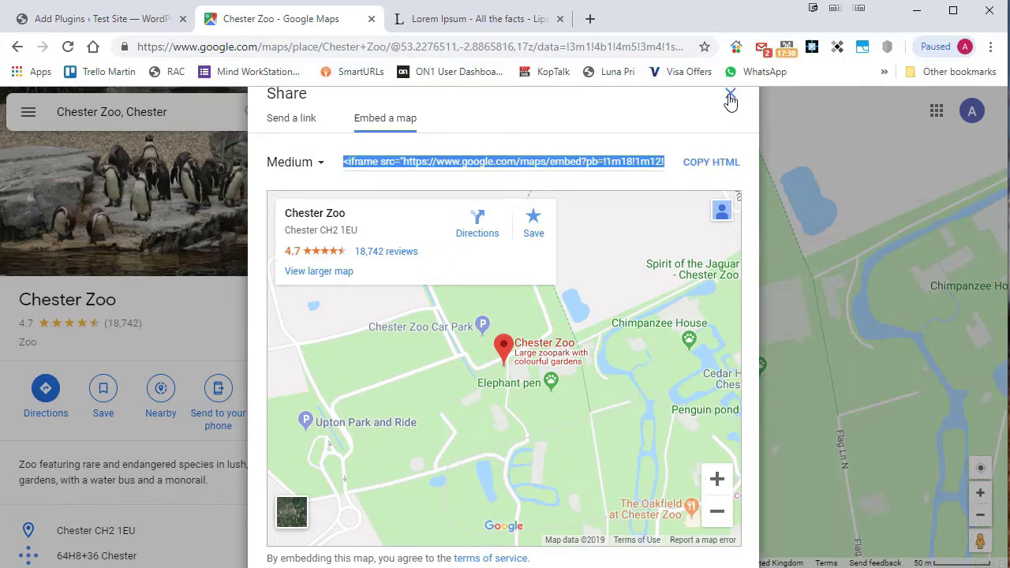
{"action": "left_click", "coordinate": [111, 17]}
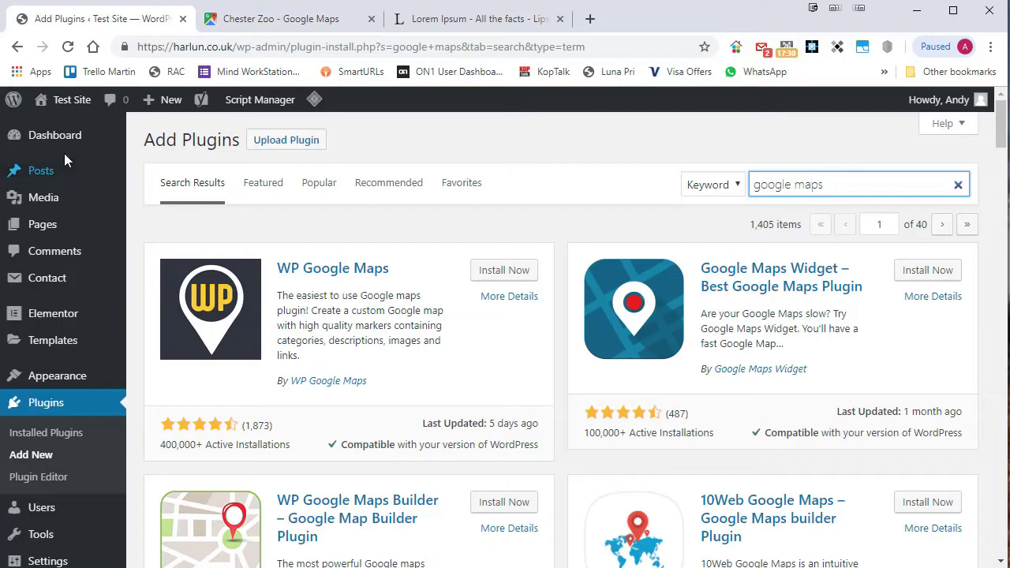
{"action": "left_click", "coordinate": [147, 228]}
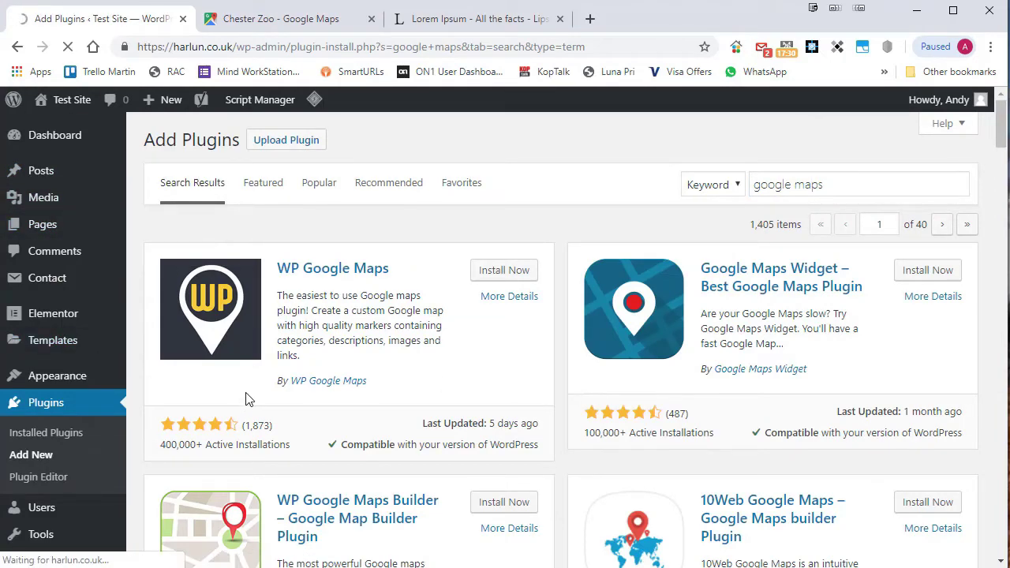
{"action": "left_click", "coordinate": [195, 301]}
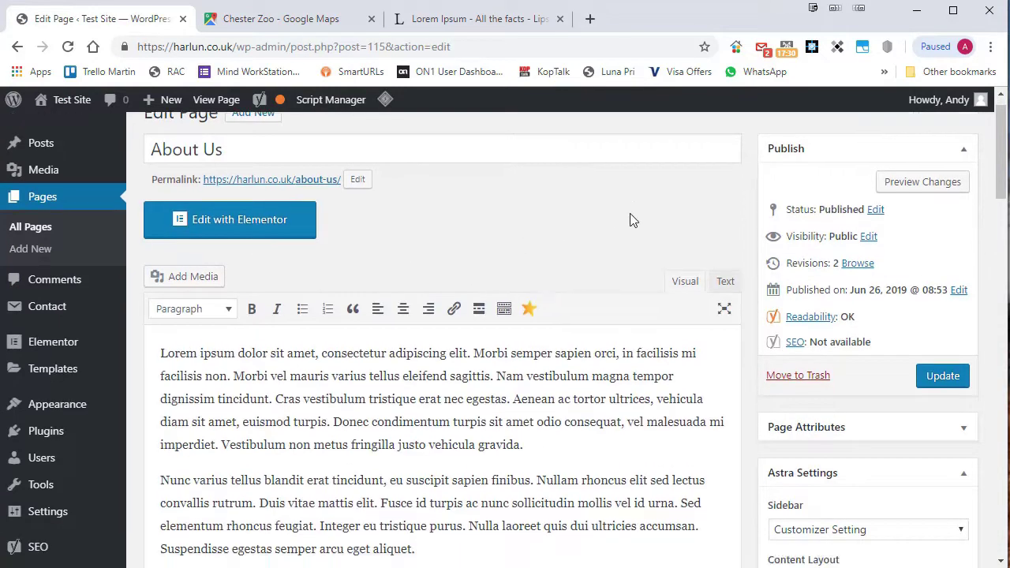
Step: Paste the map's iframe code below the "Where to find us" heading in the page's HTML source and update the page
{"action": "scroll", "coordinate": [631, 217], "scroll_direction": "down", "scroll_amount": 5}
{"action": "scroll", "coordinate": [632, 215], "scroll_direction": "up", "scroll_amount": 2}
{"action": "scroll", "coordinate": [631, 215], "scroll_direction": "down", "scroll_amount": 2}
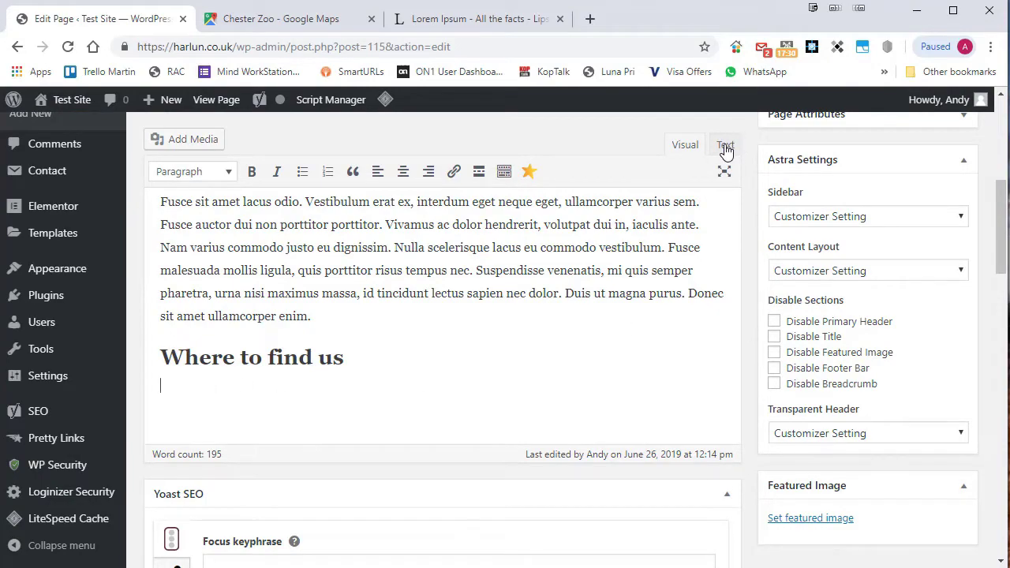
{"action": "scroll", "coordinate": [740, 250], "scroll_direction": "up", "scroll_amount": 4}
{"action": "scroll", "coordinate": [740, 251], "scroll_direction": "down", "scroll_amount": 2}
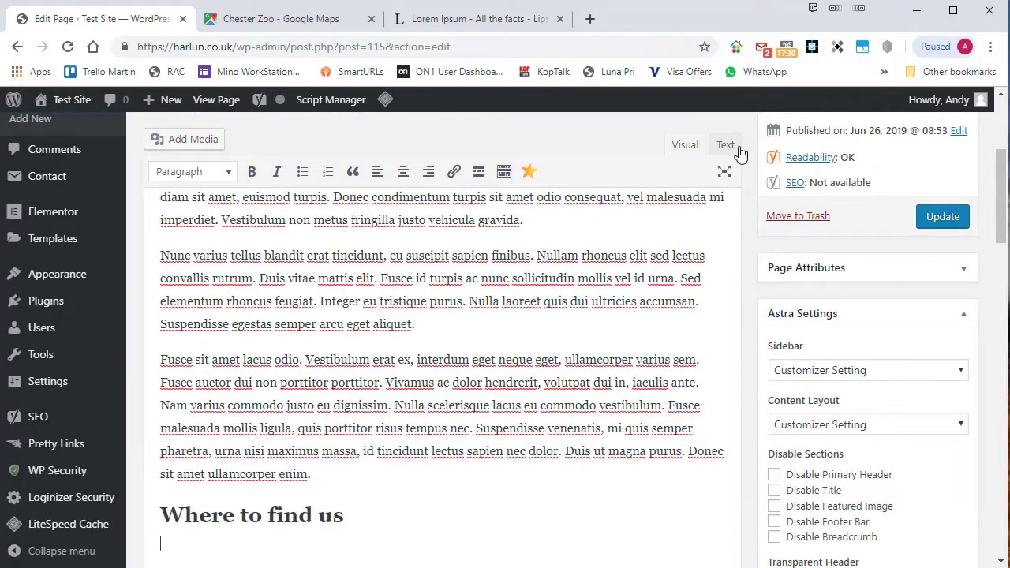
{"action": "left_click", "coordinate": [726, 145]}
{"action": "left_click", "coordinate": [211, 506]}
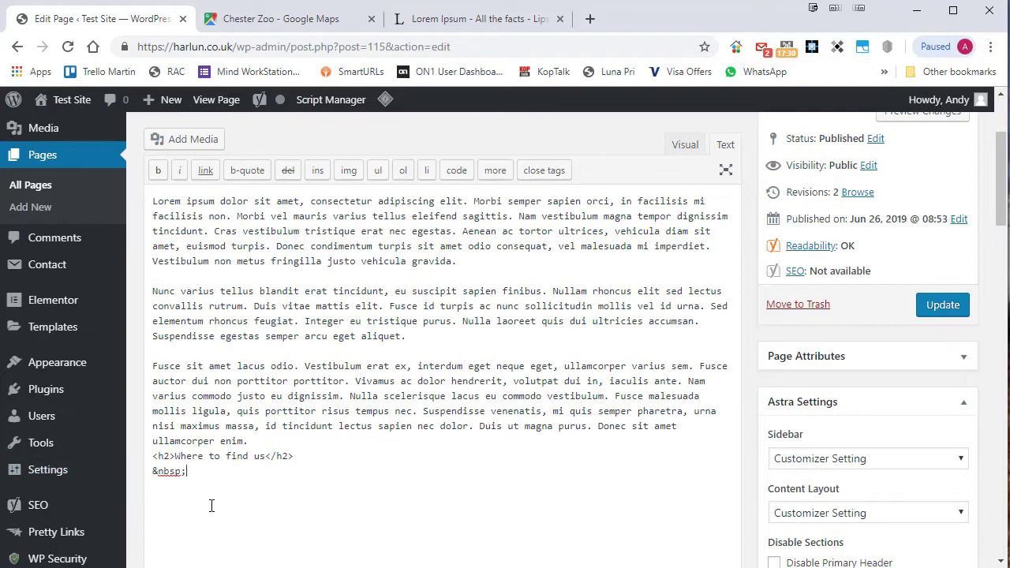
{"action": "key", "text": "ctrl+v"}
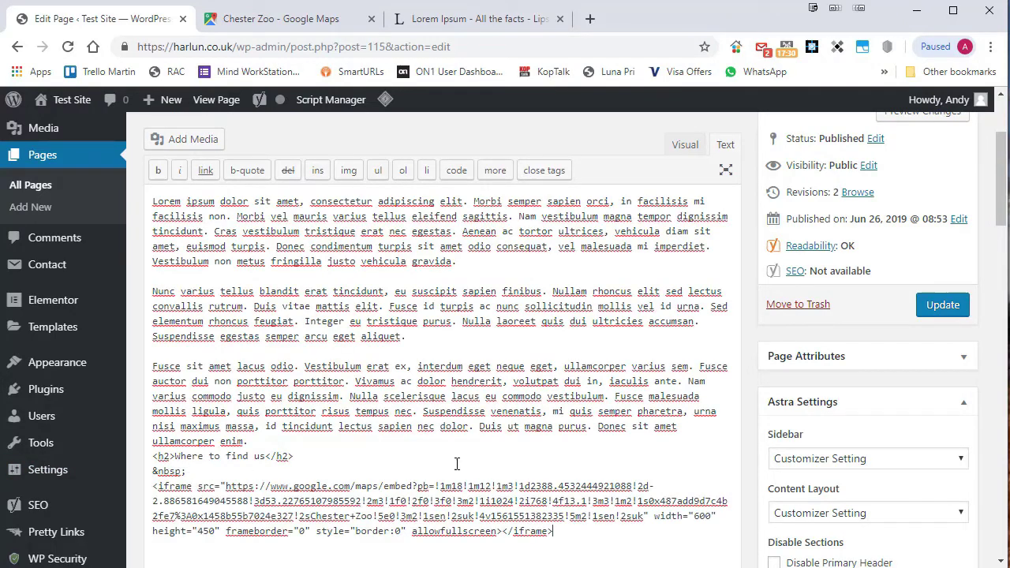
{"action": "left_click", "coordinate": [943, 307]}
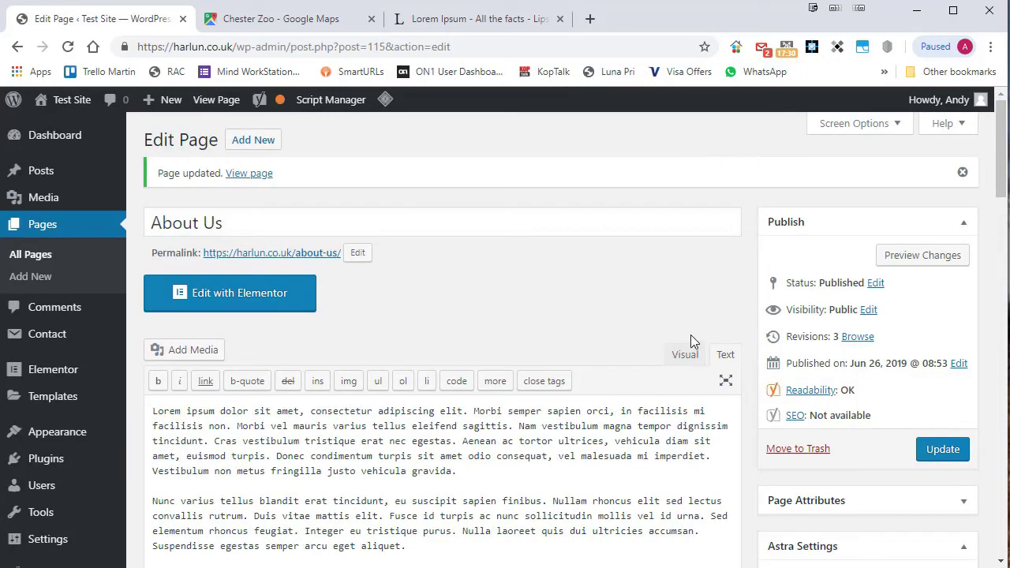
Step: Show the About Us page in the visual editor and examine the embedded Chester Zoo map
{"action": "left_click", "coordinate": [683, 361]}
{"action": "scroll", "coordinate": [527, 248], "scroll_direction": "down", "scroll_amount": 10}
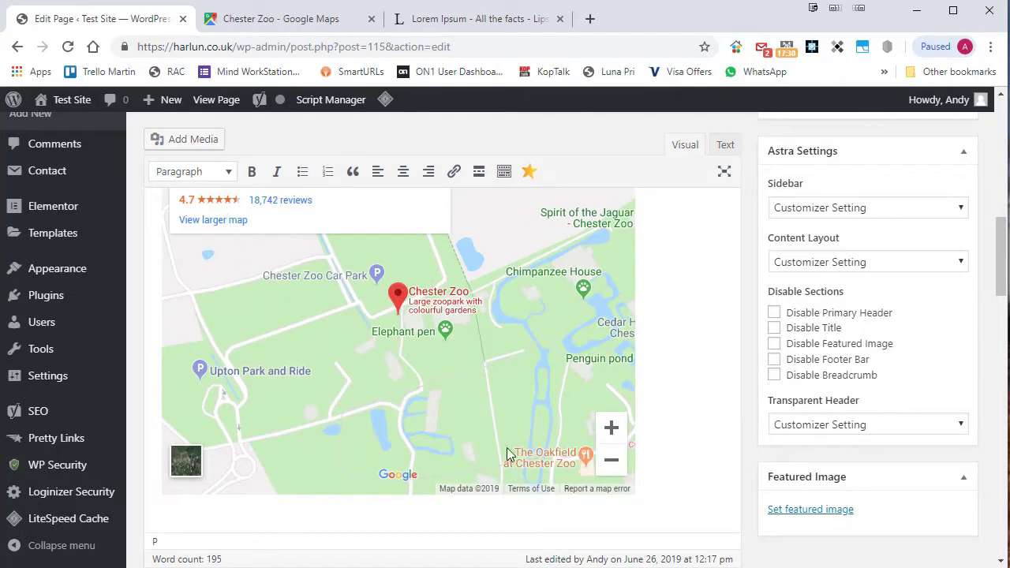
{"action": "scroll", "coordinate": [617, 344], "scroll_direction": "up", "scroll_amount": 4}
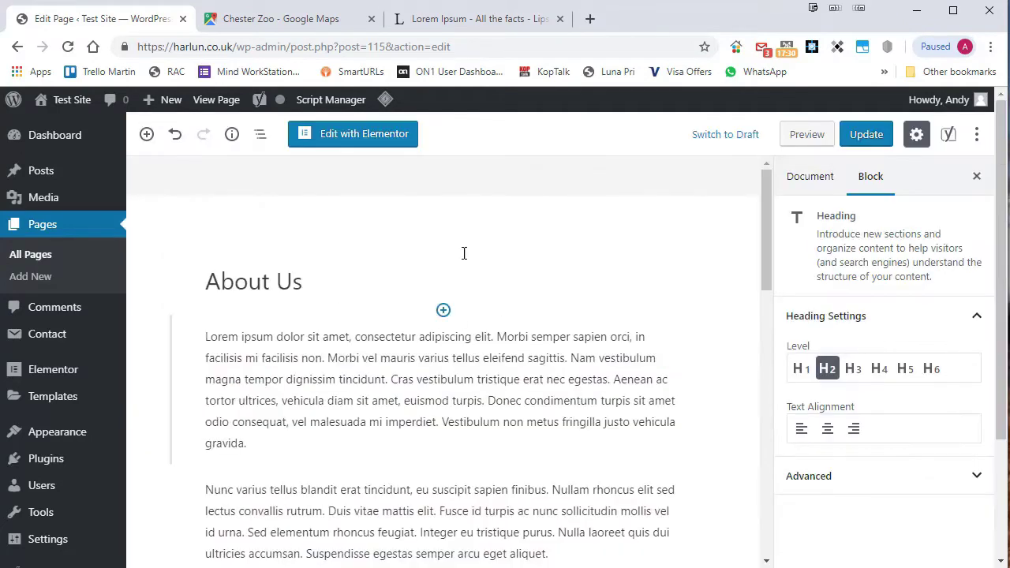
Step: Add a Custom HTML block below the "Where to find us" heading, finding it with the search term "html"
{"action": "left_click", "coordinate": [270, 282]}
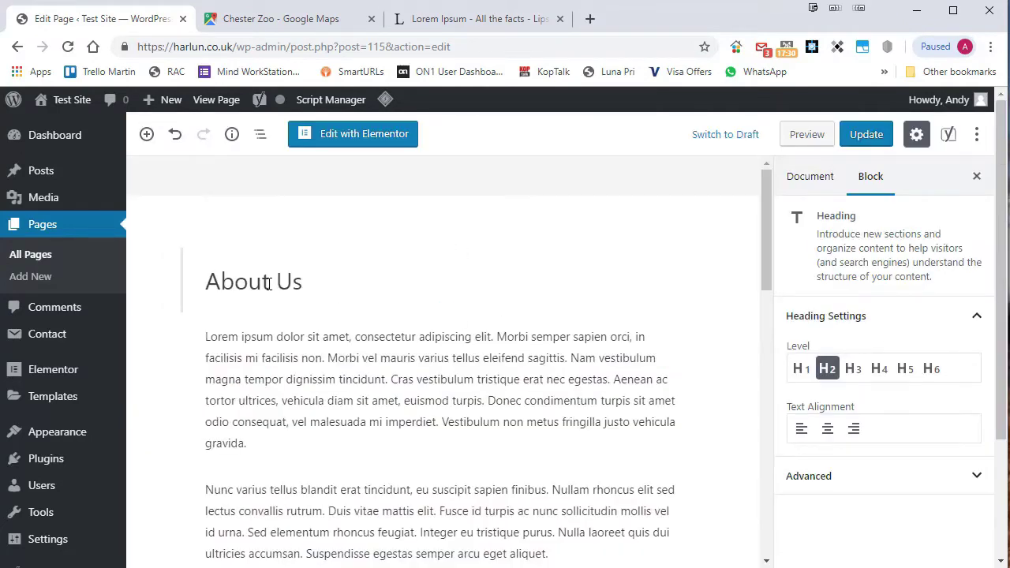
{"action": "left_click", "coordinate": [287, 333]}
{"action": "scroll", "coordinate": [433, 331], "scroll_direction": "down", "scroll_amount": 3}
{"action": "left_click", "coordinate": [434, 320]}
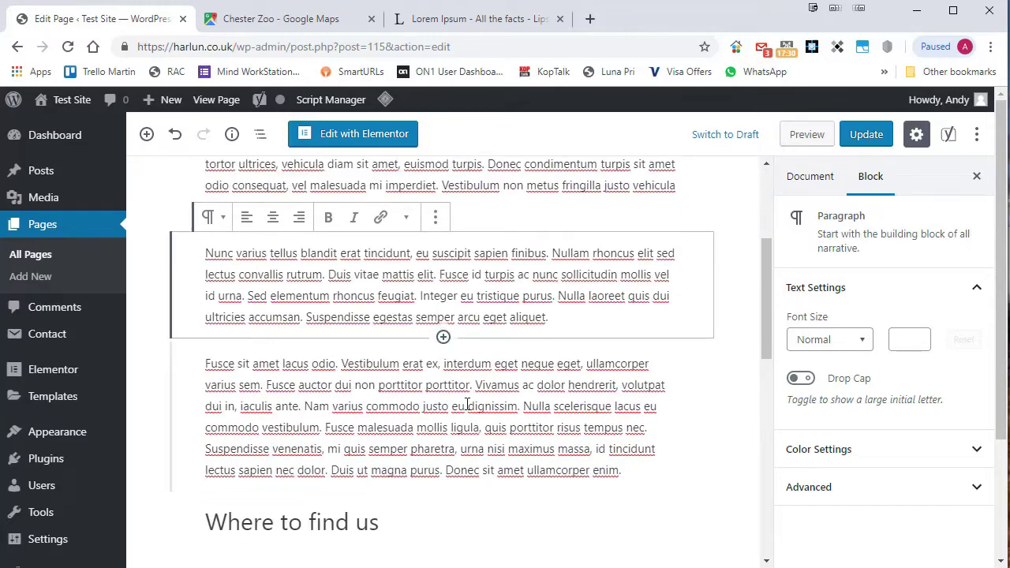
{"action": "scroll", "coordinate": [468, 404], "scroll_direction": "down", "scroll_amount": 3}
{"action": "left_click", "coordinate": [287, 345]}
{"action": "left_click", "coordinate": [374, 386]}
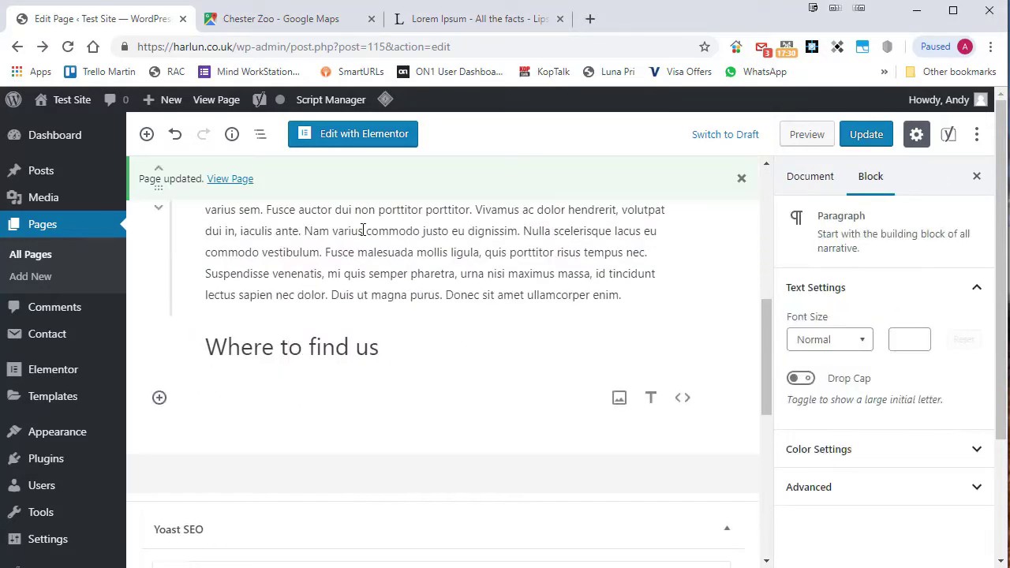
{"action": "left_click", "coordinate": [158, 398]}
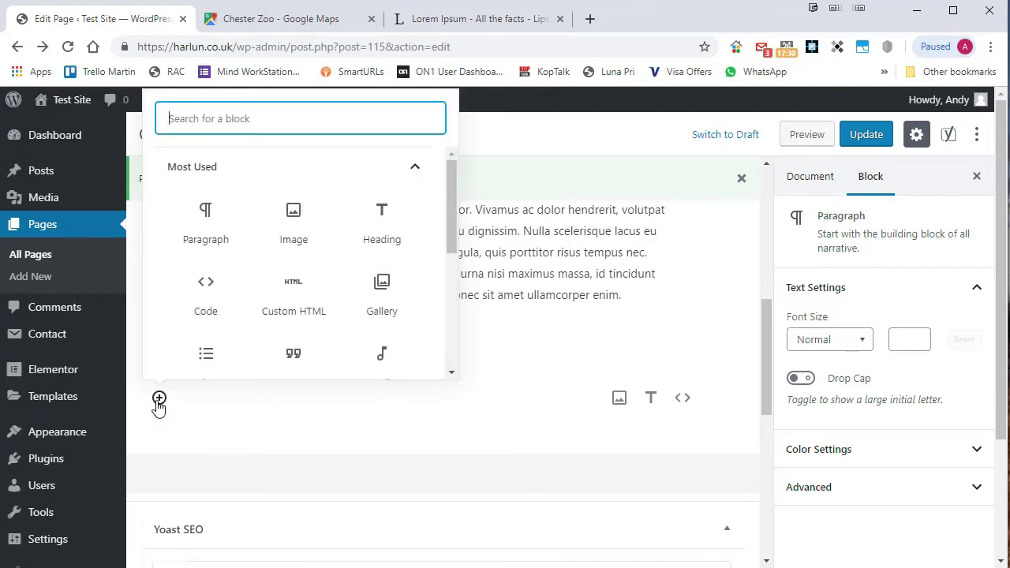
{"action": "type", "text": "html"}
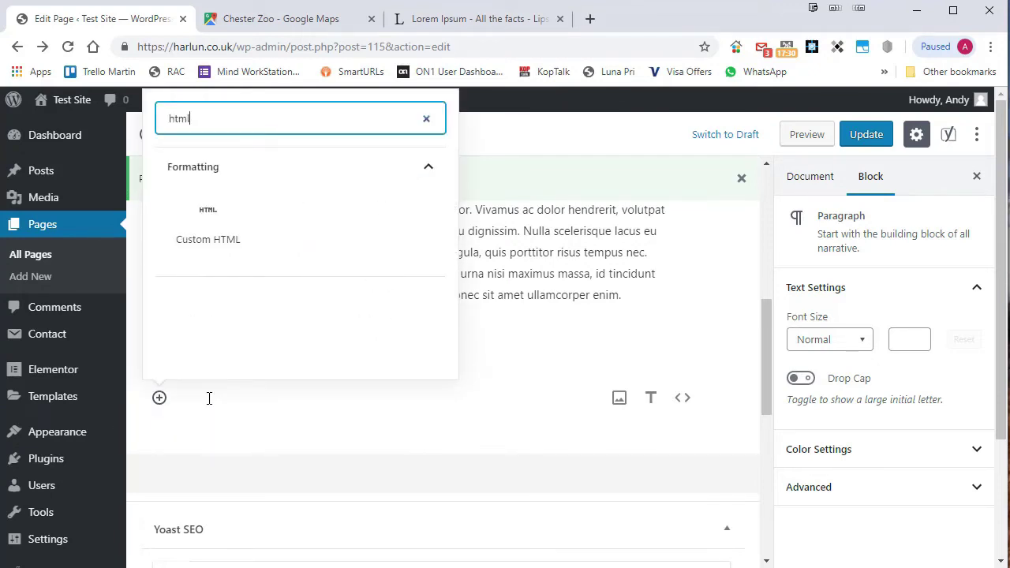
{"action": "left_click", "coordinate": [207, 217]}
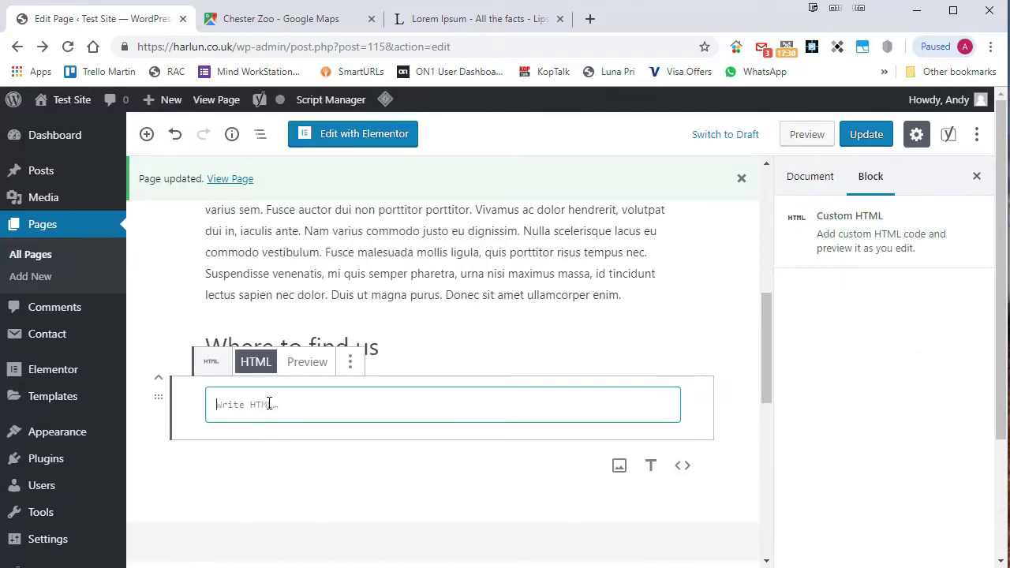
Step: Paste the Chester Zoo map's iframe code into the Custom HTML block and update the page
{"action": "key", "text": "ctrl+v"}
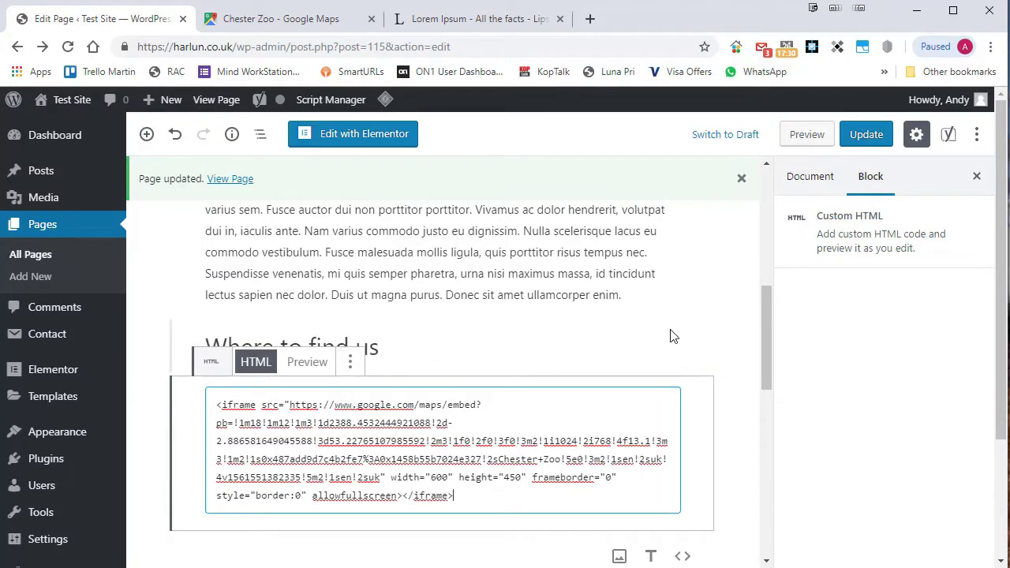
{"action": "scroll", "coordinate": [671, 333], "scroll_direction": "down", "scroll_amount": 2}
{"action": "scroll", "coordinate": [329, 205], "scroll_direction": "up", "scroll_amount": 3}
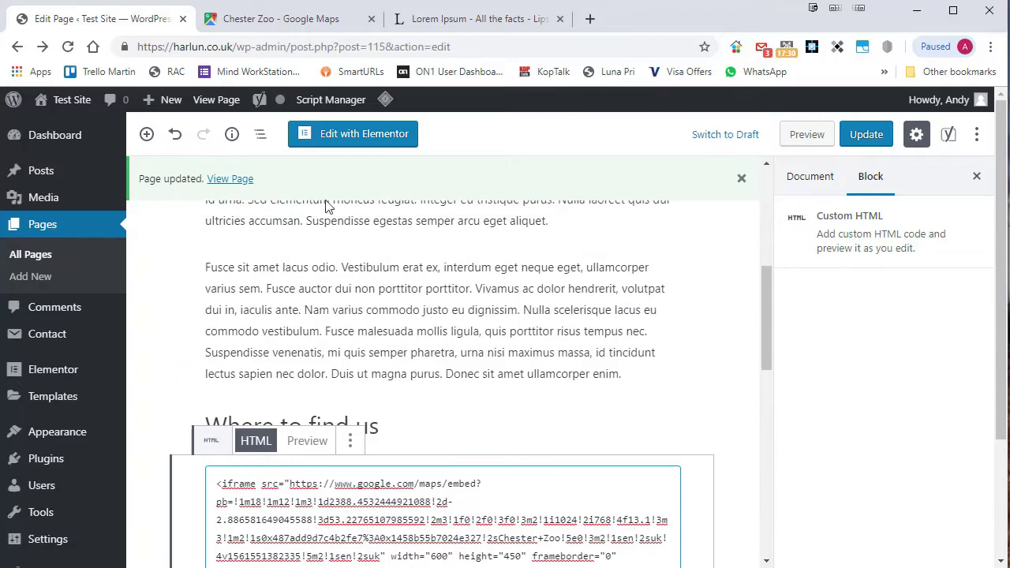
{"action": "left_click", "coordinate": [866, 134]}
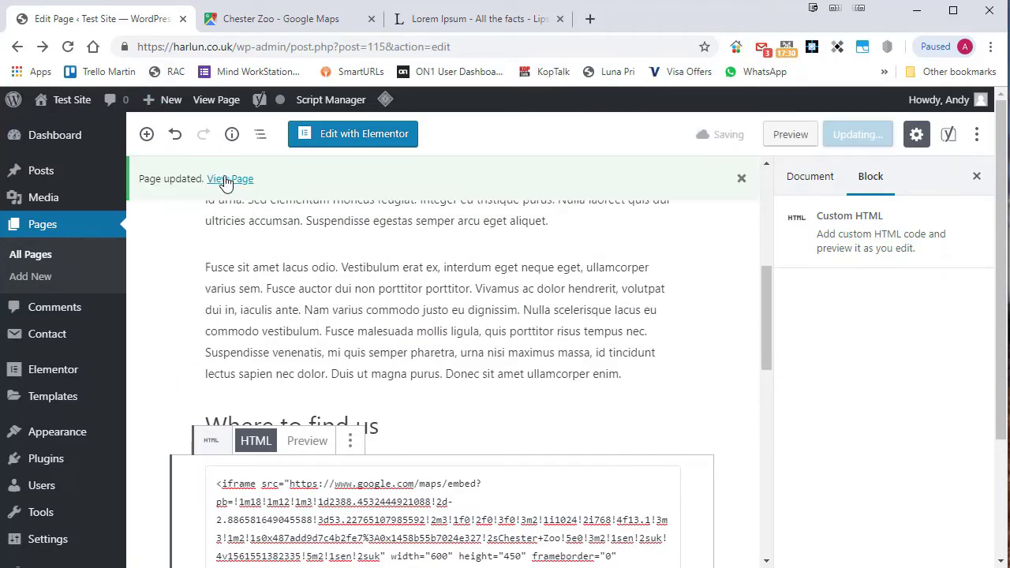
Step: View the published About Us page in a new tab and check the embedded map's directions link
{"action": "right_click", "coordinate": [229, 179]}
{"action": "left_click", "coordinate": [292, 187]}
{"action": "key", "text": "ctrl+Tab"}
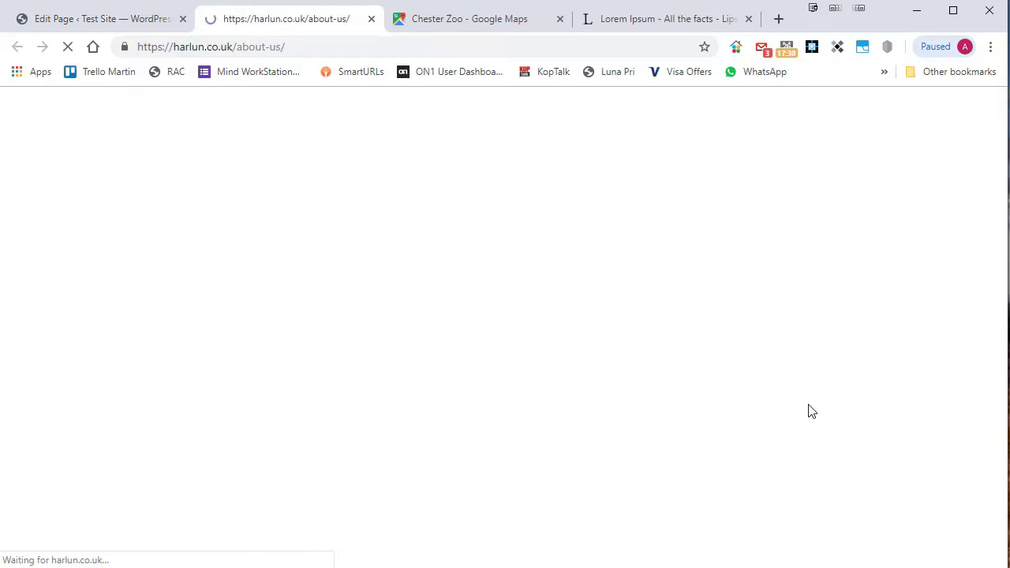
{"action": "scroll", "coordinate": [871, 234], "scroll_direction": "down", "scroll_amount": 7}
{"action": "scroll", "coordinate": [871, 235], "scroll_direction": "down", "scroll_amount": 2}
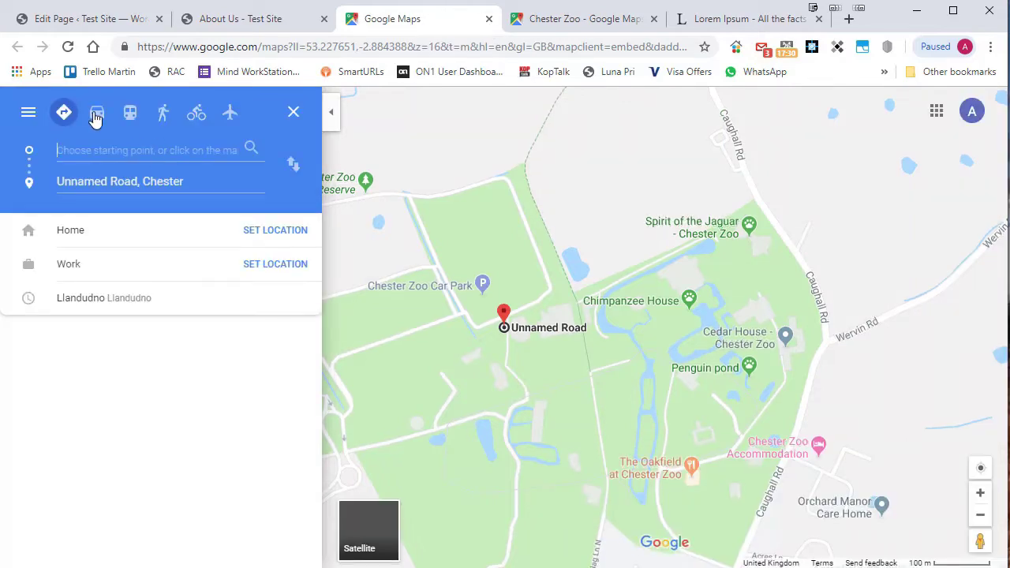
{"action": "left_click", "coordinate": [489, 18]}
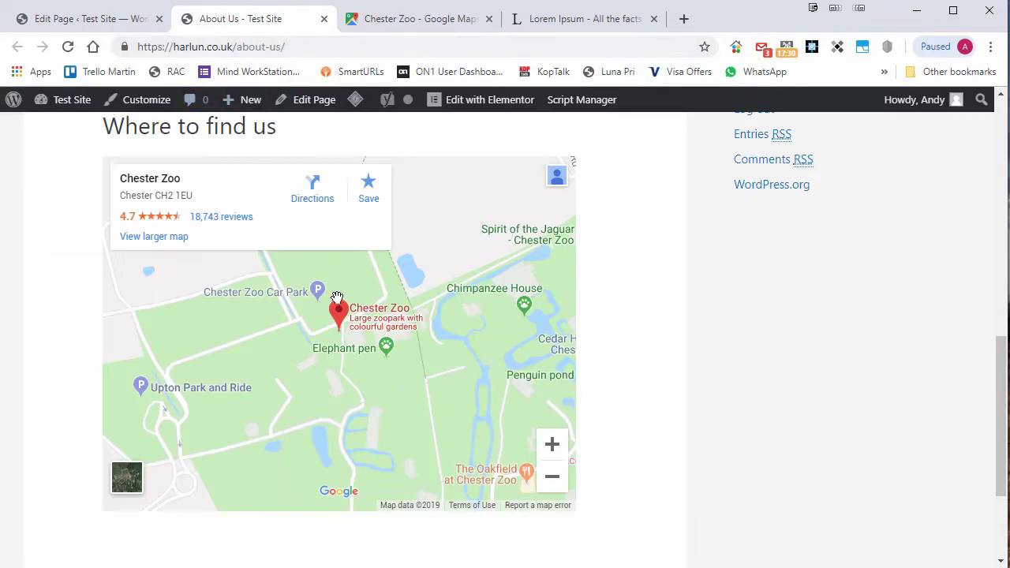
Step: Test zooming the embedded Chester Zoo map in and out on the published page
{"action": "left_click", "coordinate": [552, 444]}
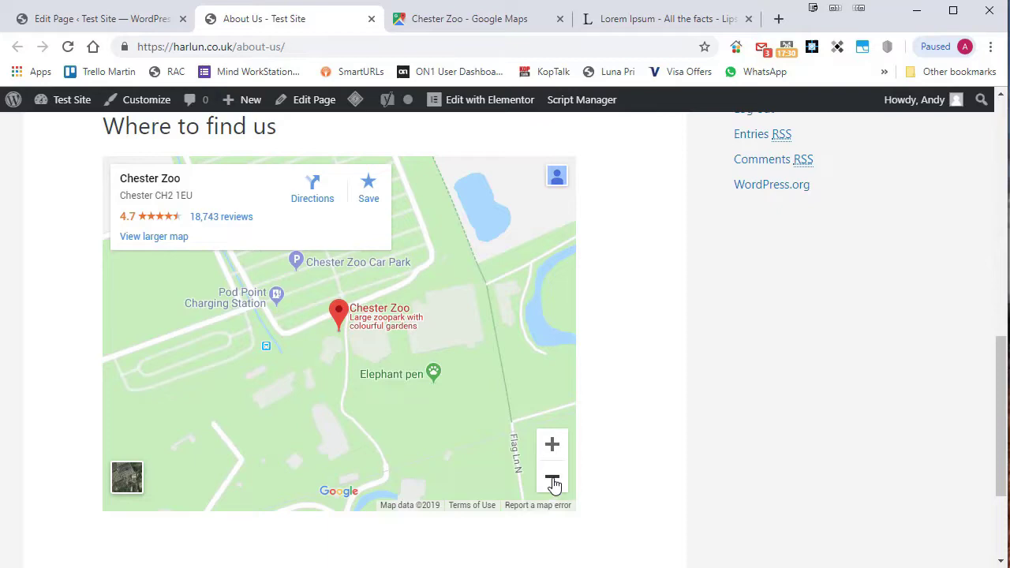
{"action": "left_click", "coordinate": [552, 483]}
{"action": "left_click", "coordinate": [553, 483]}
{"action": "left_click", "coordinate": [552, 483]}
{"action": "left_click", "coordinate": [553, 483]}
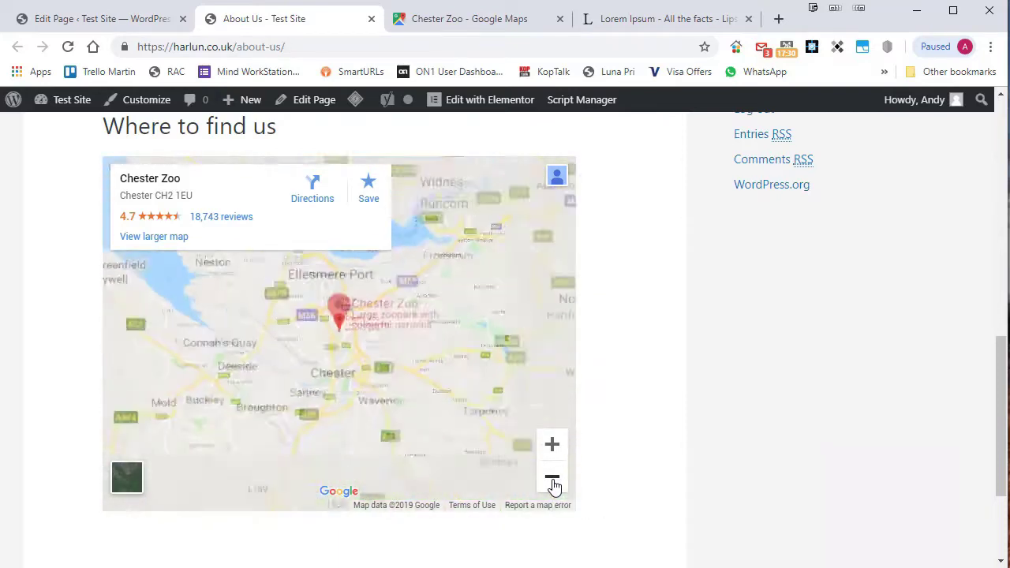
{"action": "left_click", "coordinate": [551, 444]}
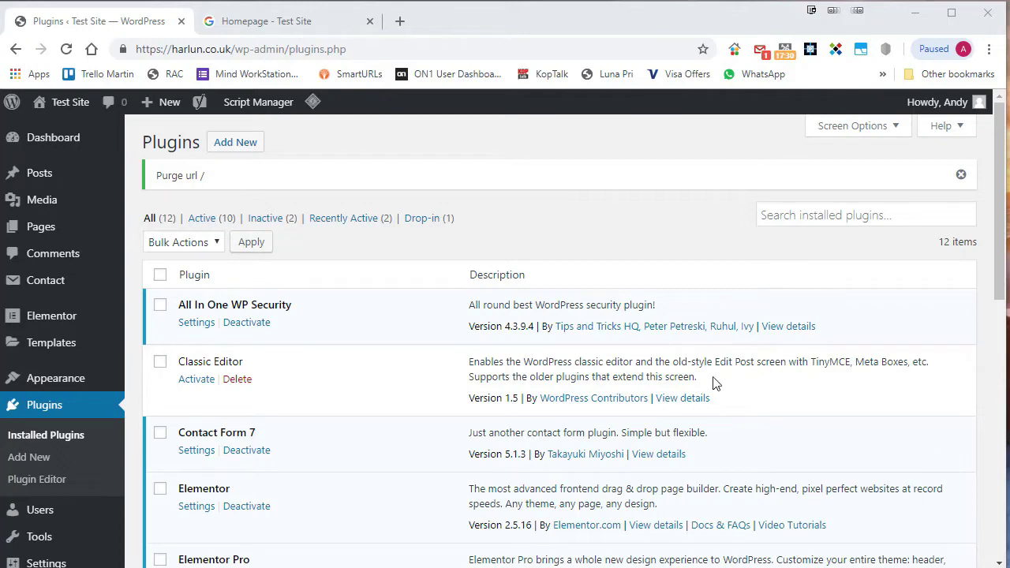
Step: Switch to the site's homepage and open the Tutorial category archive
{"action": "left_click", "coordinate": [245, 21]}
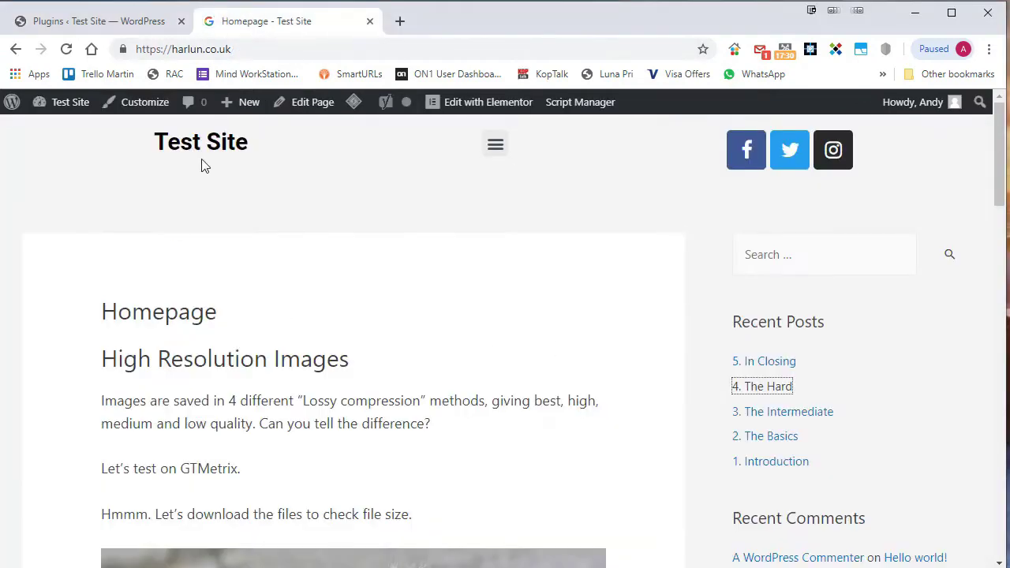
{"action": "scroll", "coordinate": [582, 236], "scroll_direction": "down", "scroll_amount": 4}
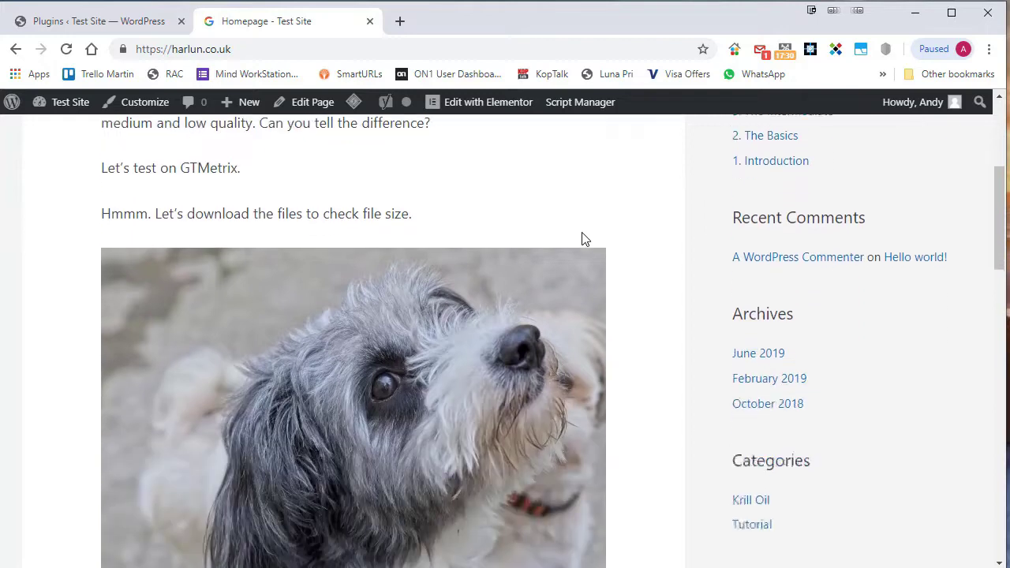
{"action": "left_click", "coordinate": [754, 513]}
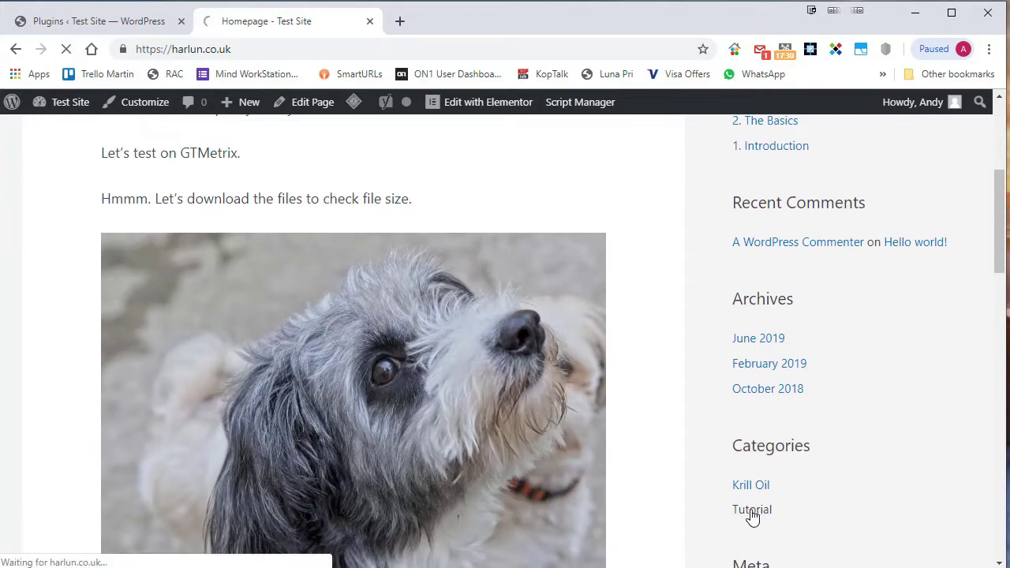
Step: Examine the order in which the posts are listed in the Tutorial category archive
{"action": "scroll", "coordinate": [629, 296], "scroll_direction": "down", "scroll_amount": 2}
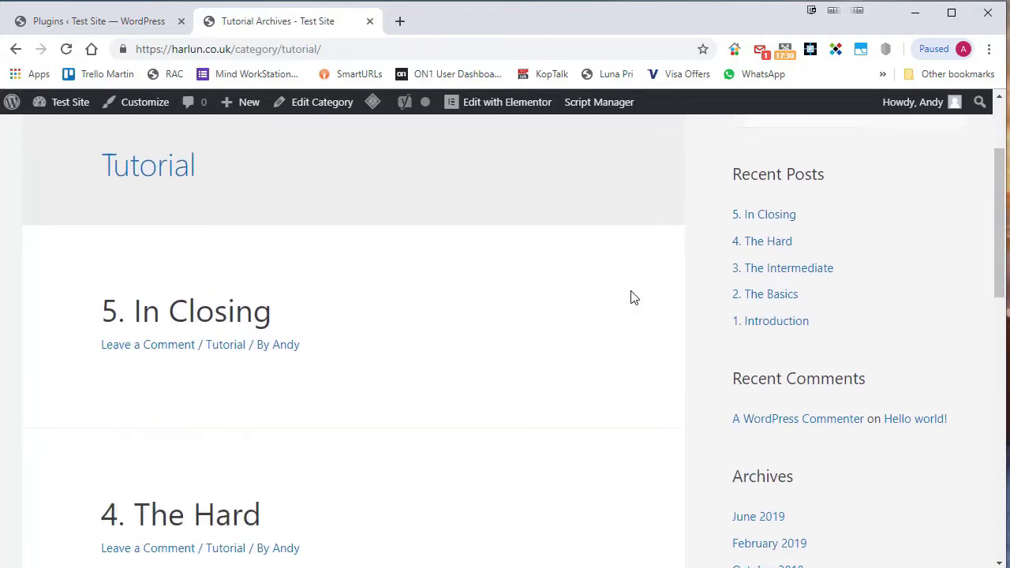
{"action": "scroll", "coordinate": [631, 298], "scroll_direction": "up", "scroll_amount": 1}
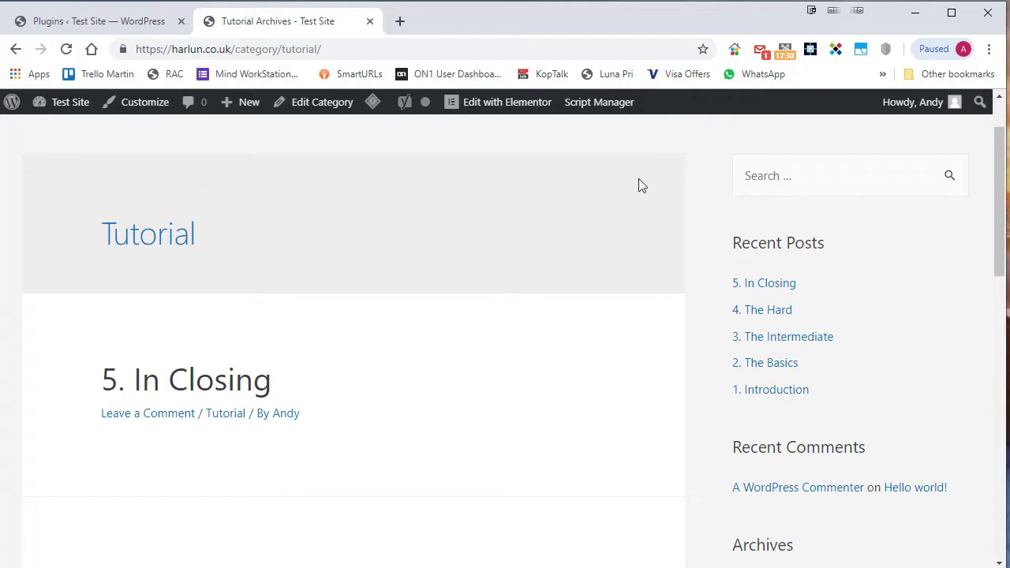
{"action": "scroll", "coordinate": [639, 180], "scroll_direction": "down", "scroll_amount": 9}
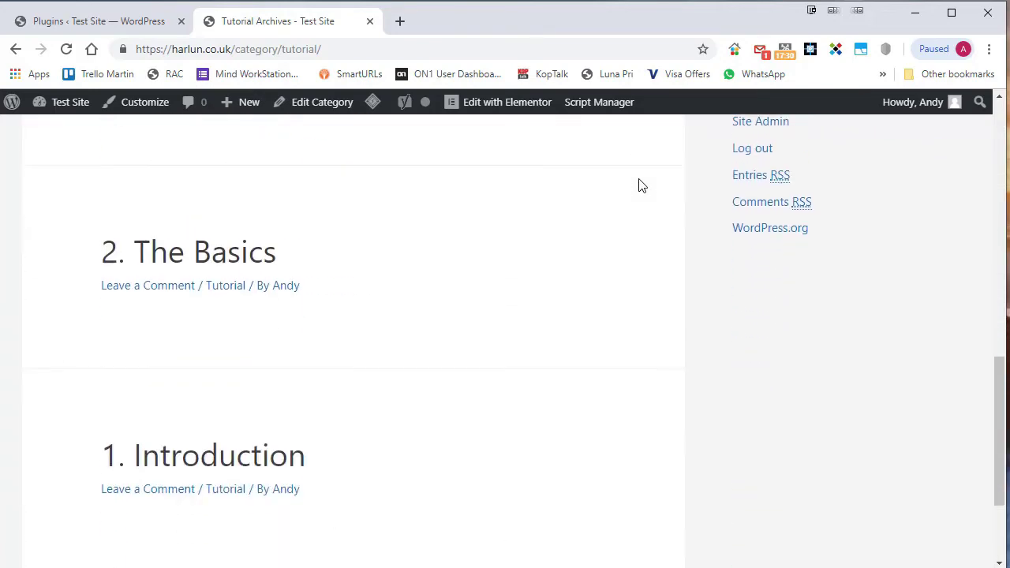
{"action": "scroll", "coordinate": [640, 186], "scroll_direction": "down", "scroll_amount": 2}
{"action": "scroll", "coordinate": [255, 313], "scroll_direction": "up", "scroll_amount": 4}
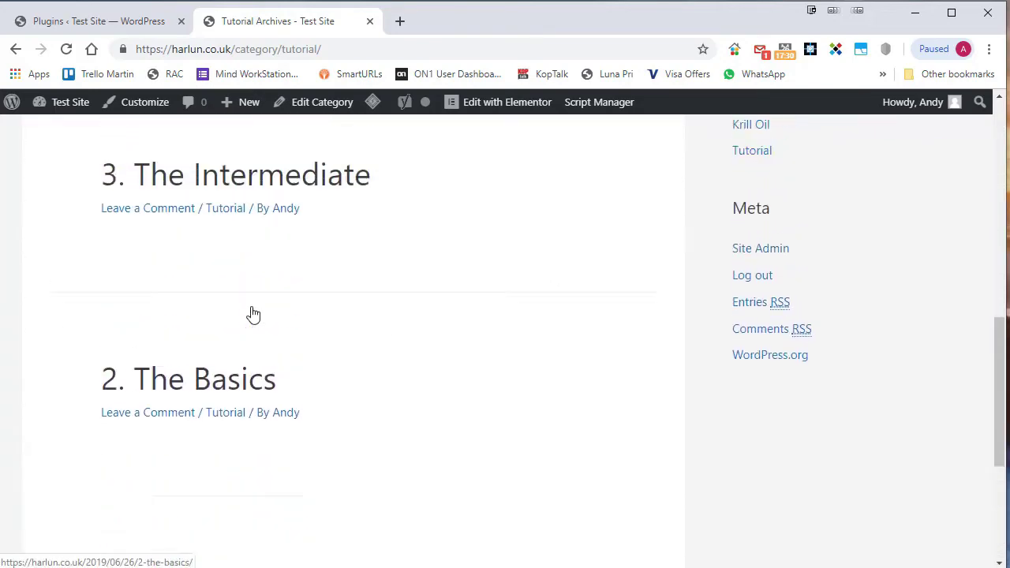
{"action": "scroll", "coordinate": [253, 314], "scroll_direction": "up", "scroll_amount": 7}
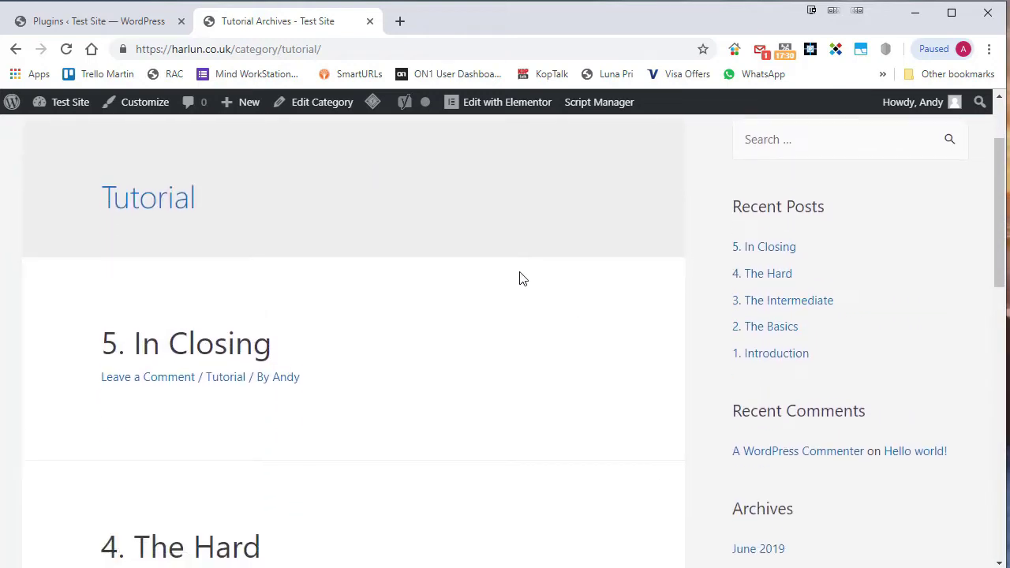
{"action": "scroll", "coordinate": [521, 276], "scroll_direction": "down", "scroll_amount": 11}
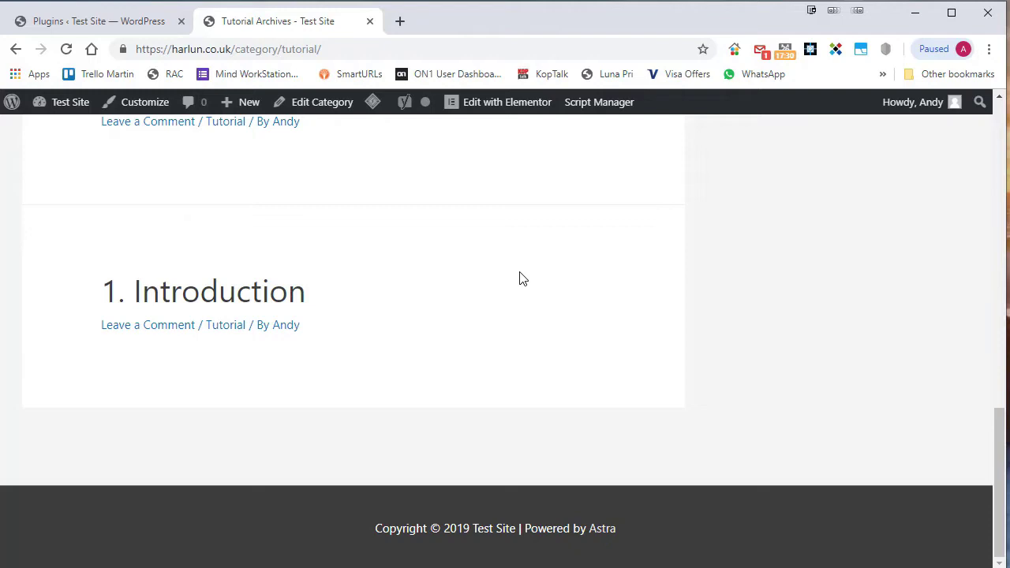
{"action": "scroll", "coordinate": [520, 276], "scroll_direction": "up", "scroll_amount": 11}
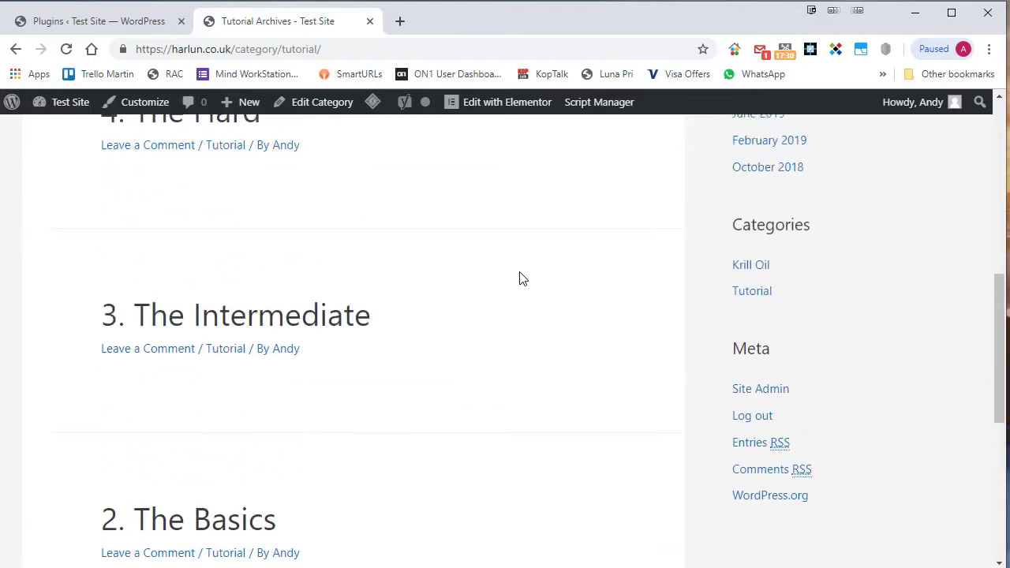
Step: Return to the WordPress admin and show the list of all posts
{"action": "left_click", "coordinate": [101, 26]}
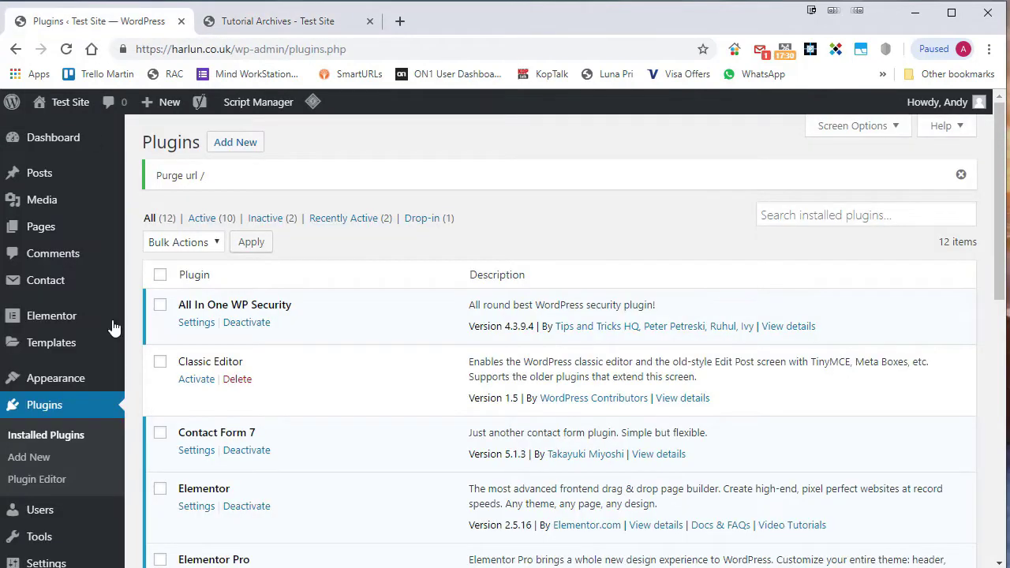
{"action": "mouse_move", "coordinate": [47, 182]}
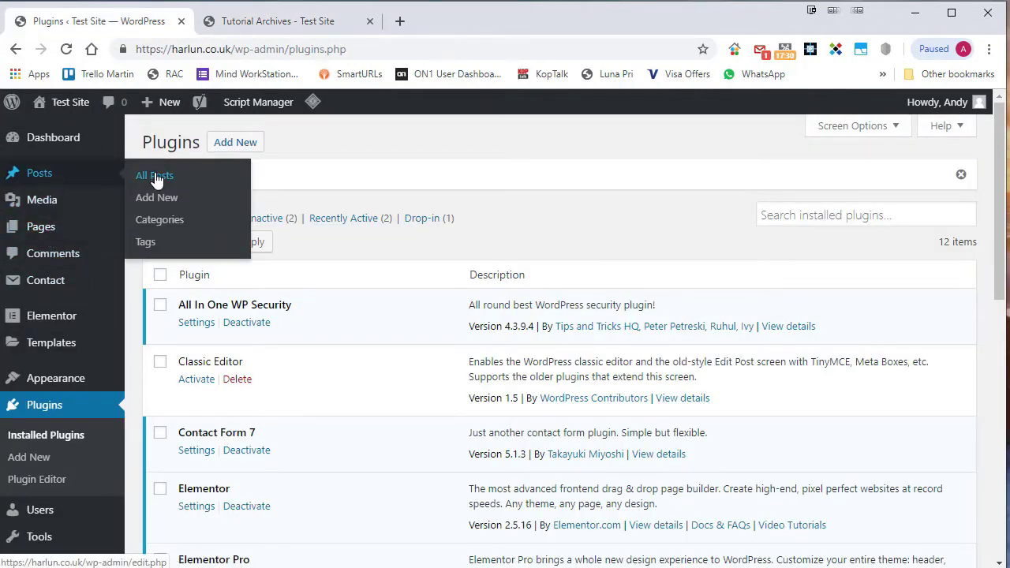
{"action": "left_click", "coordinate": [157, 181]}
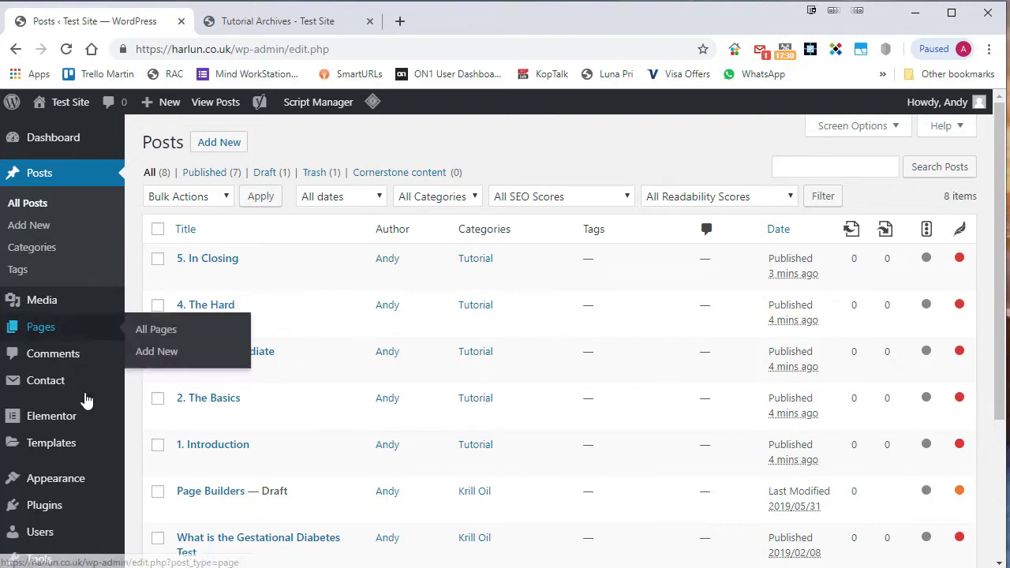
Step: Search for new plugins with "post order type", and install and activate Post Types Order
{"action": "left_click", "coordinate": [151, 498]}
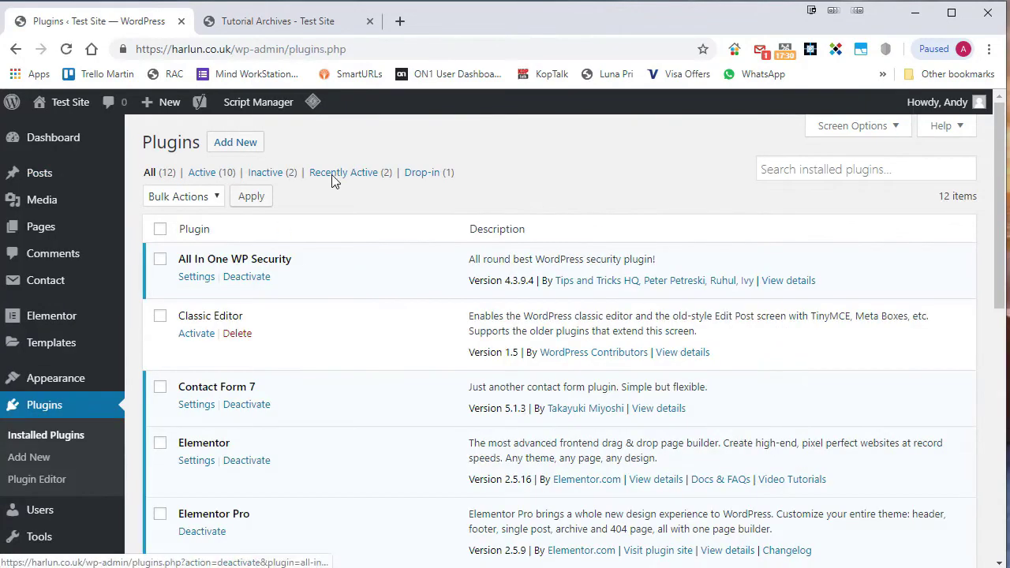
{"action": "left_click", "coordinate": [213, 140]}
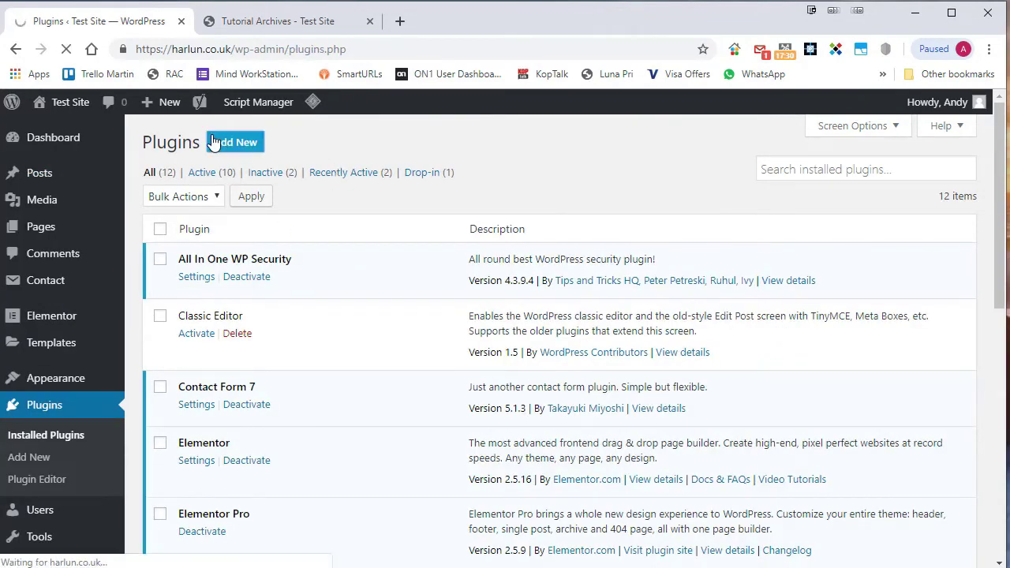
{"action": "left_click", "coordinate": [793, 194]}
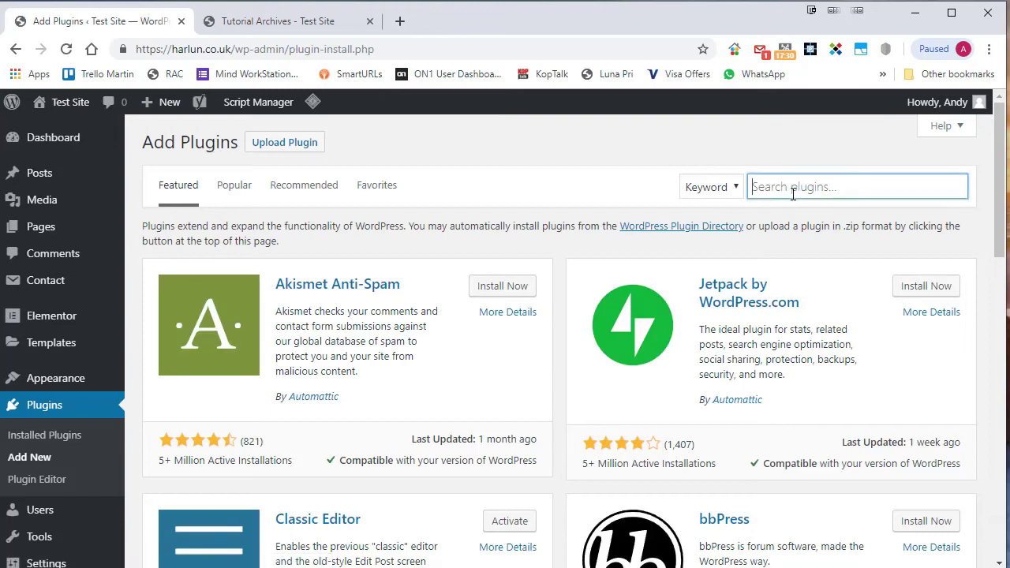
{"action": "type", "text": "post "}
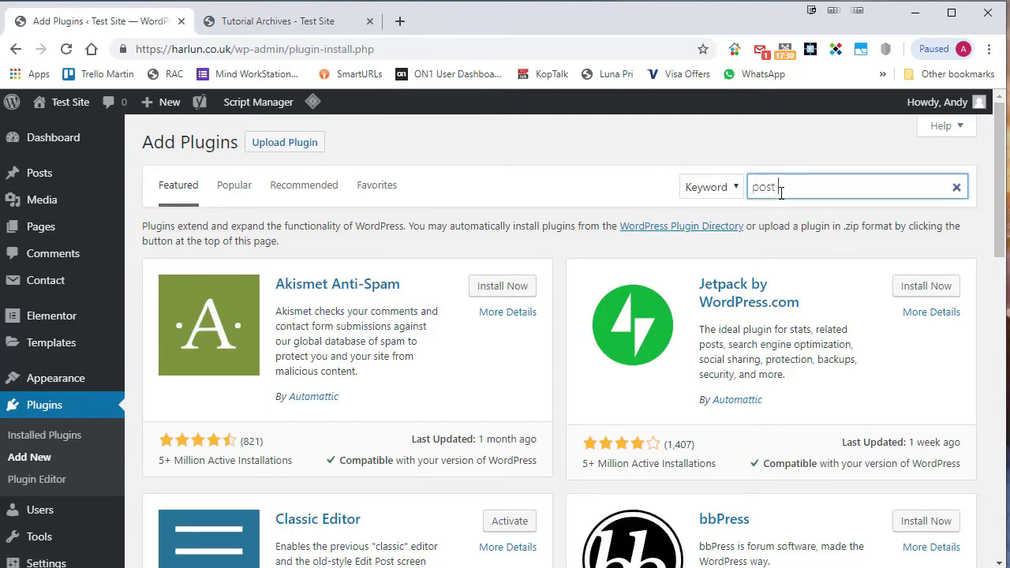
{"action": "type", "text": "order type"}
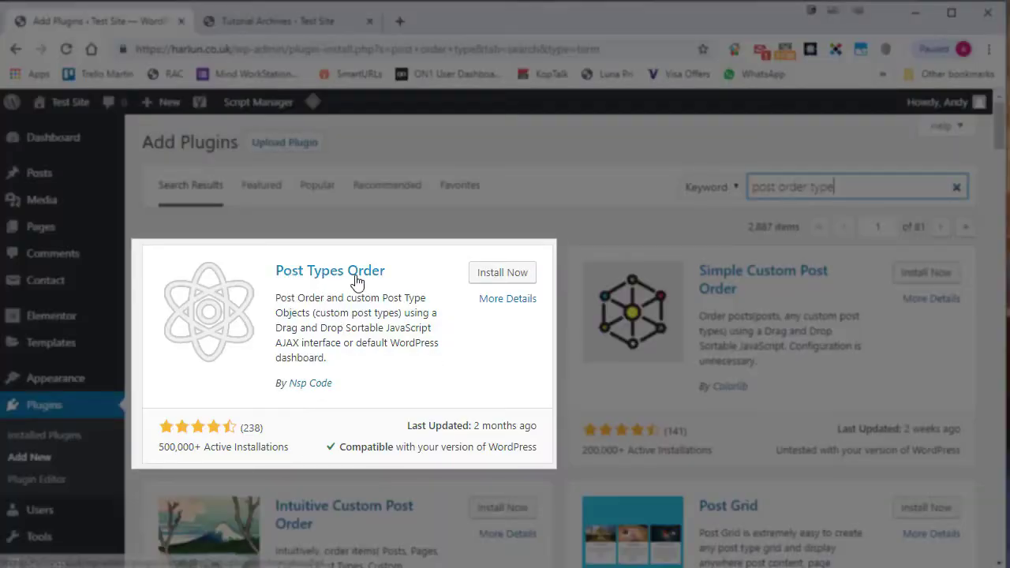
{"action": "left_click", "coordinate": [507, 277]}
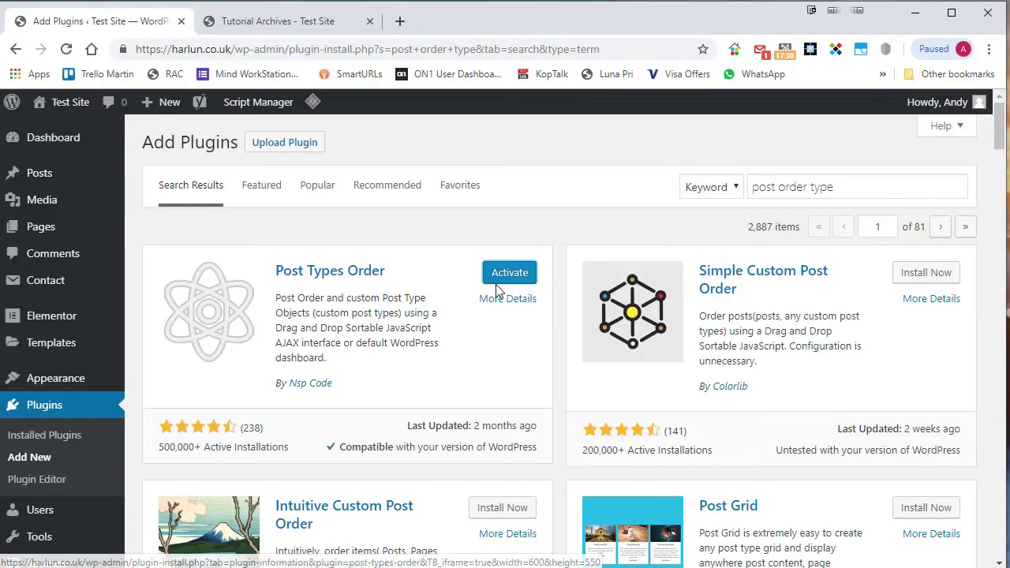
{"action": "left_click", "coordinate": [502, 273]}
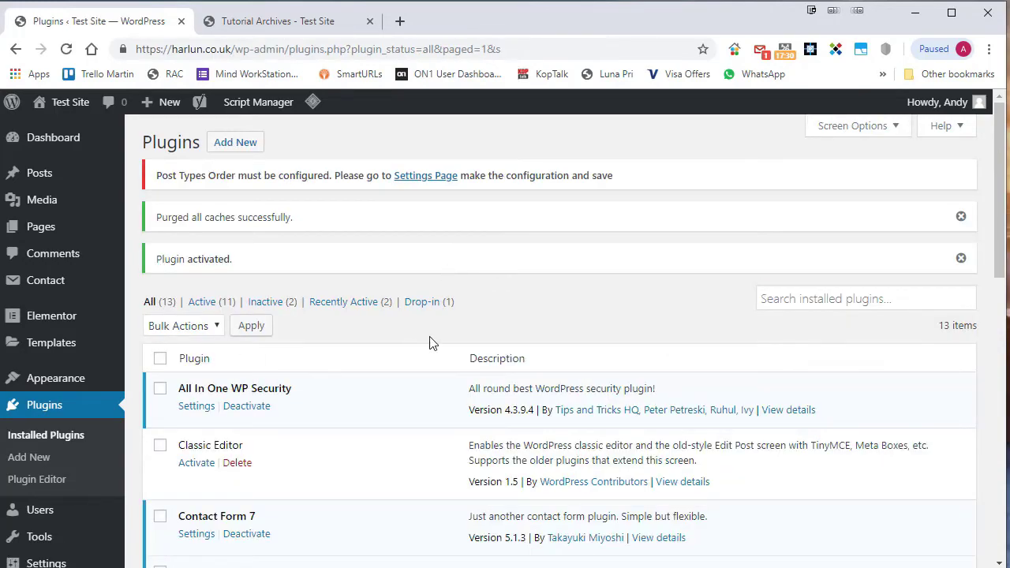
Step: Open the Post Types Order settings page from the plugin's configuration notice
{"action": "scroll", "coordinate": [430, 339], "scroll_direction": "down", "scroll_amount": 12}
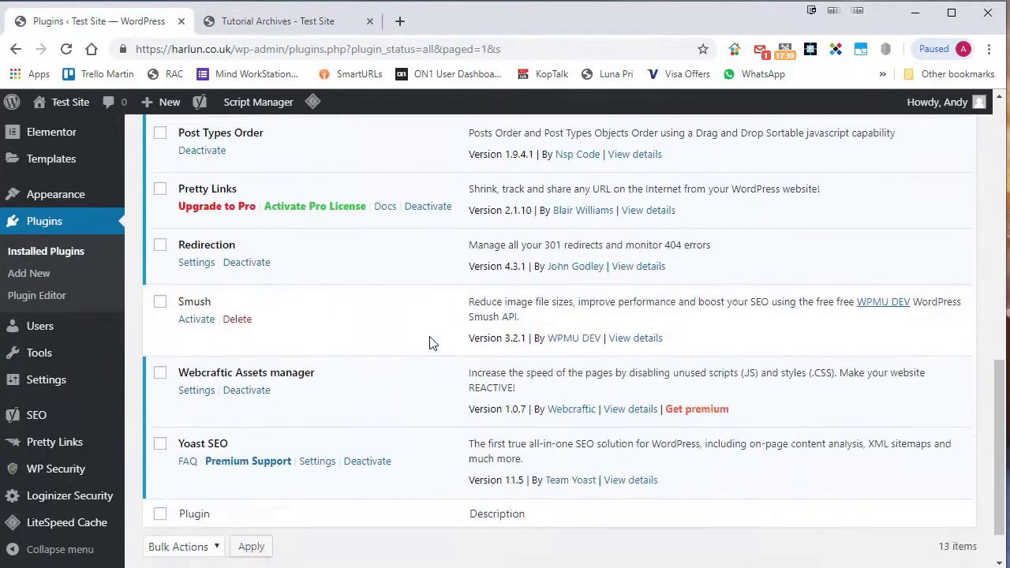
{"action": "scroll", "coordinate": [431, 328], "scroll_direction": "up", "scroll_amount": 12}
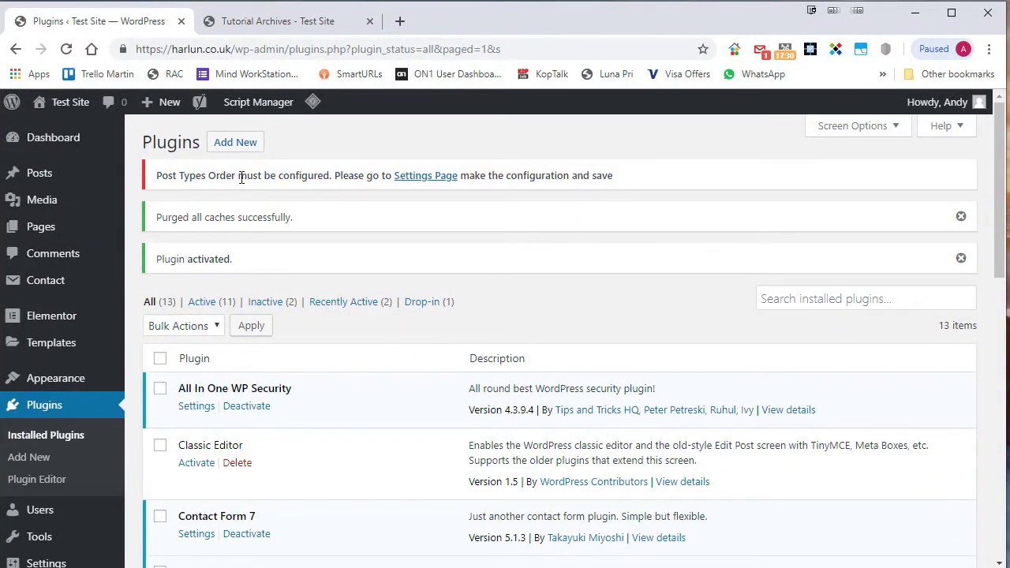
{"action": "right_click", "coordinate": [427, 179]}
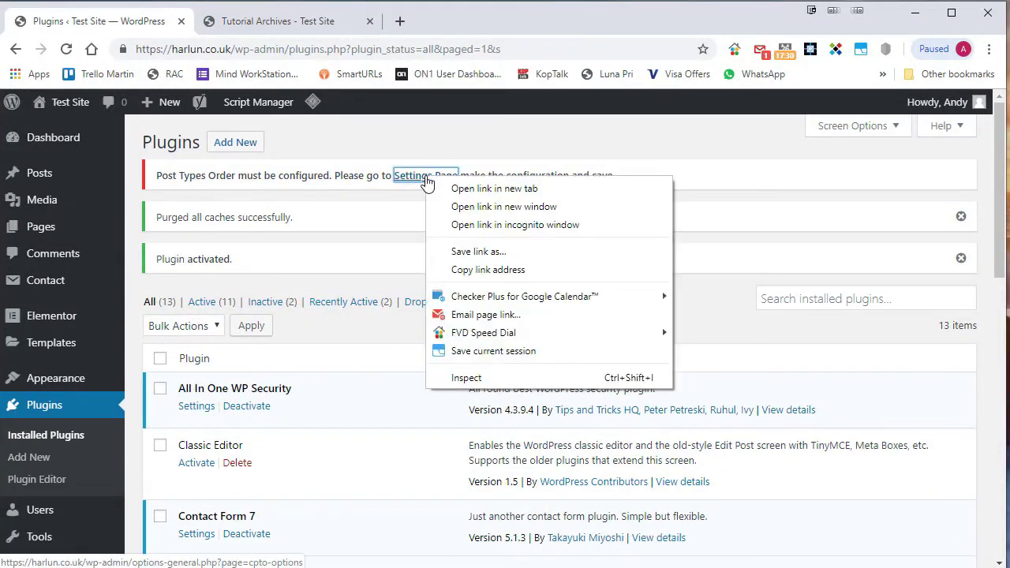
{"action": "left_click", "coordinate": [404, 173]}
{"action": "left_click", "coordinate": [402, 175]}
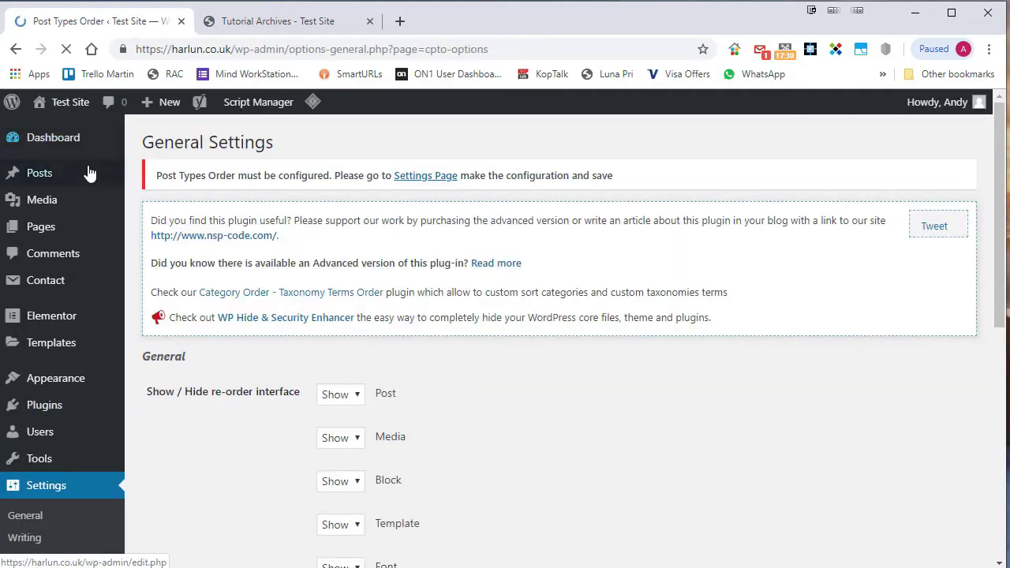
Step: Review the Post Types Order options and save the settings with the defaults kept
{"action": "mouse_move", "coordinate": [31, 171]}
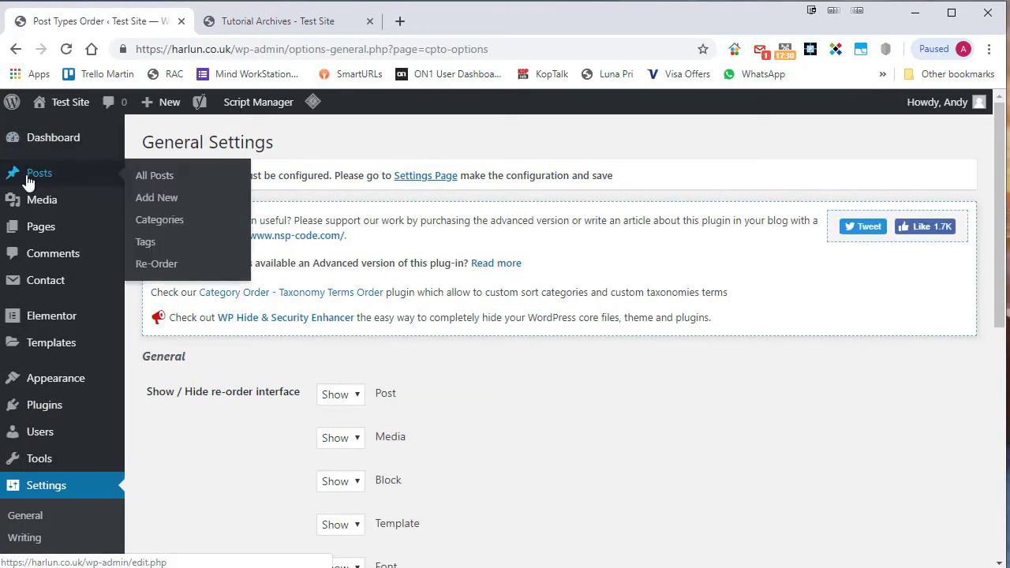
{"action": "left_click", "coordinate": [155, 265]}
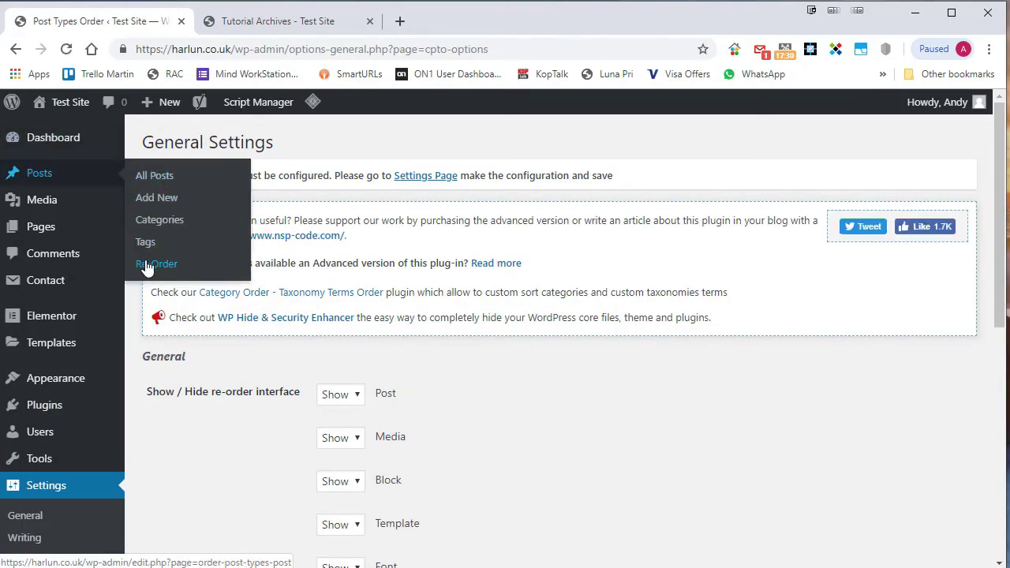
{"action": "scroll", "coordinate": [640, 412], "scroll_direction": "down", "scroll_amount": 3}
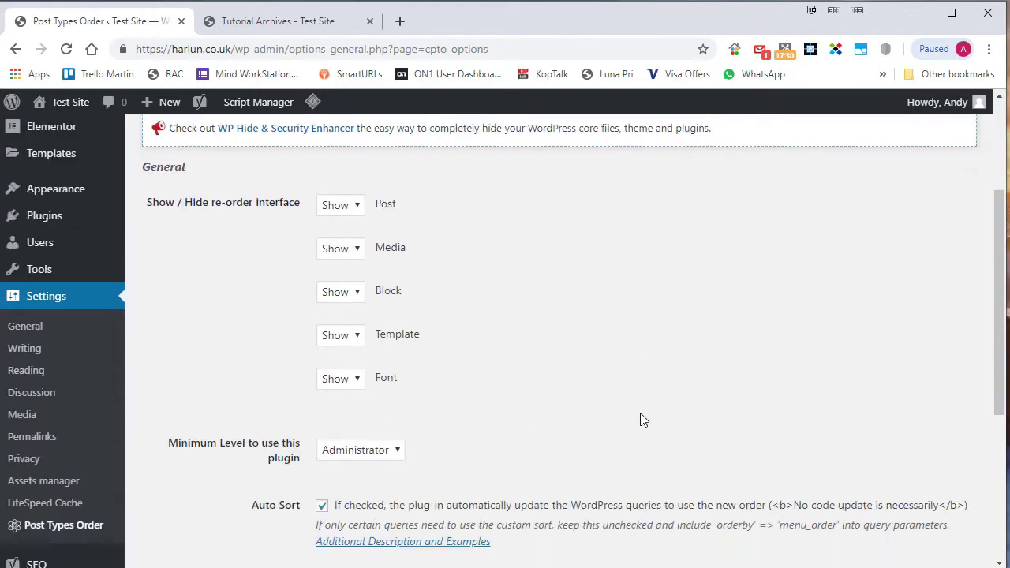
{"action": "scroll", "coordinate": [640, 420], "scroll_direction": "down", "scroll_amount": 3}
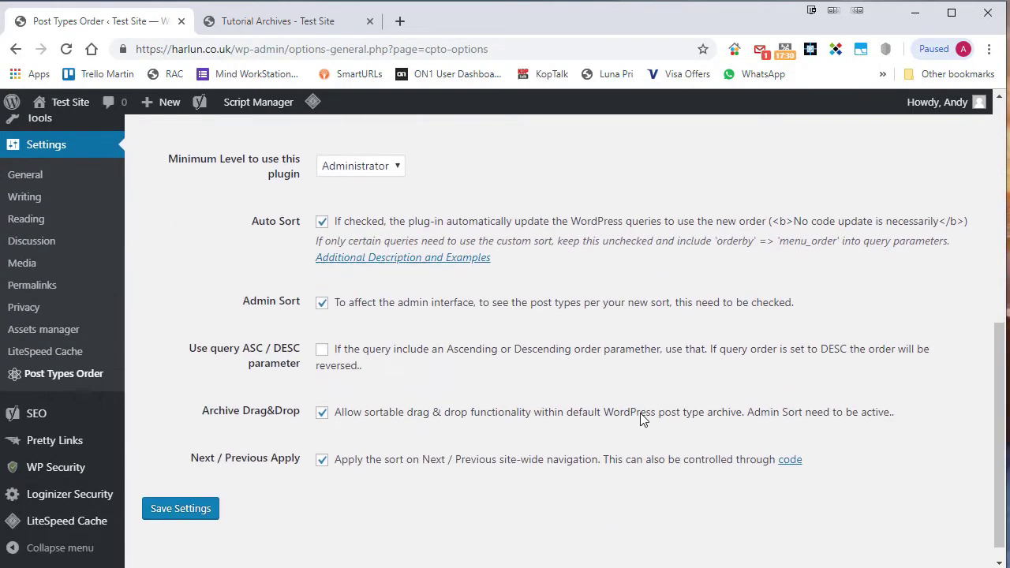
{"action": "scroll", "coordinate": [640, 420], "scroll_direction": "up", "scroll_amount": 1}
{"action": "scroll", "coordinate": [640, 420], "scroll_direction": "down", "scroll_amount": 1}
{"action": "left_click", "coordinate": [181, 490]}
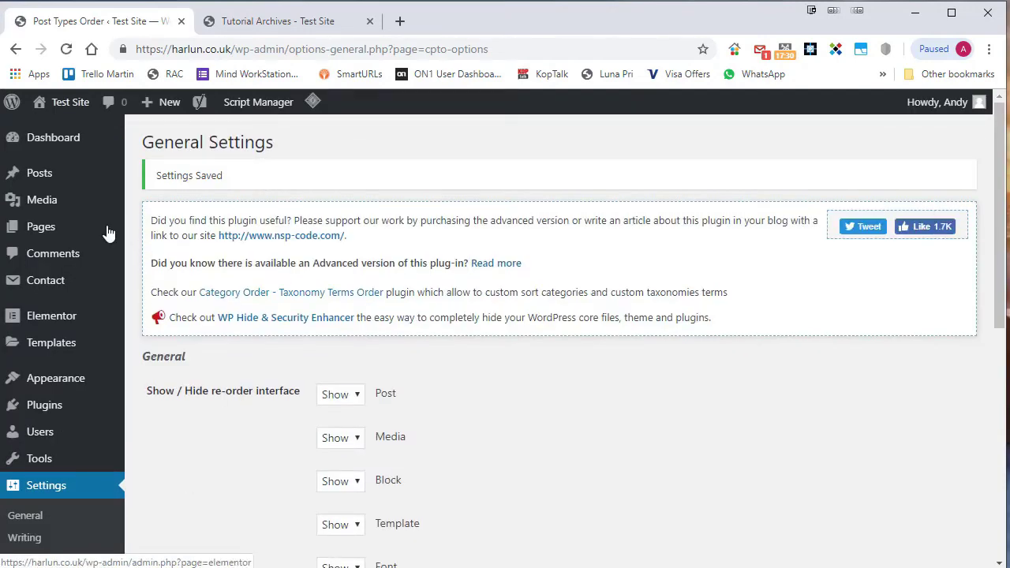
Step: Reorder the posts so the tutorial series runs from 1. Introduction to 5. In Closing, and save the order
{"action": "mouse_move", "coordinate": [36, 178]}
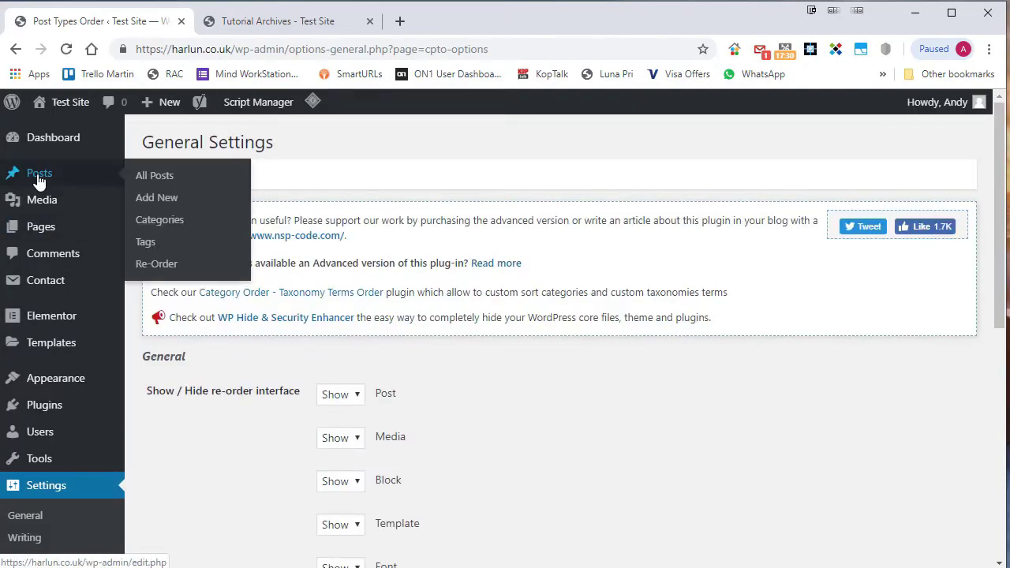
{"action": "left_click", "coordinate": [160, 268]}
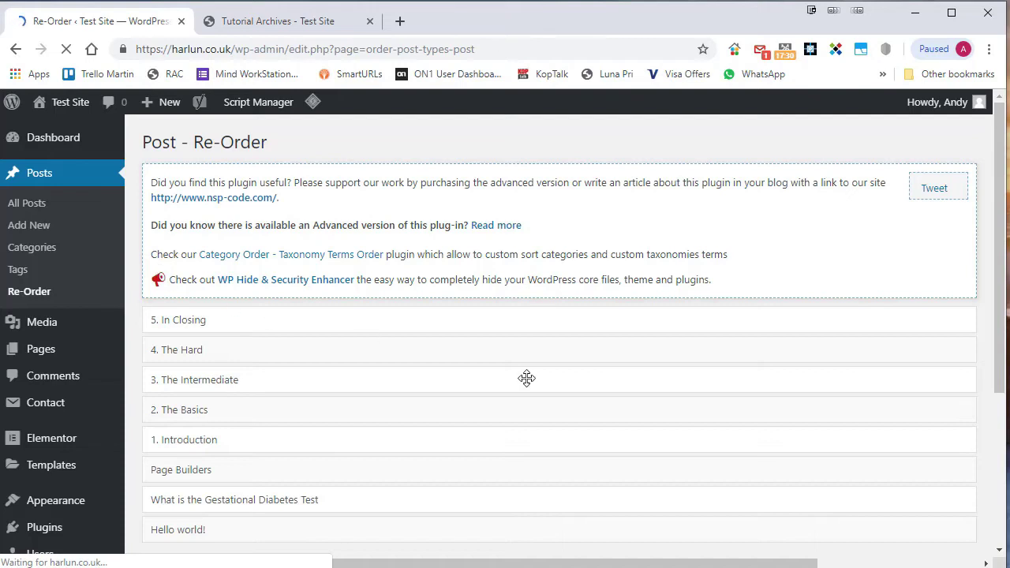
{"action": "scroll", "coordinate": [351, 371], "scroll_direction": "down", "scroll_amount": 2}
{"action": "left_click_drag", "start_coordinate": [358, 360], "coordinate": [354, 241]}
{"action": "left_click_drag", "start_coordinate": [348, 355], "coordinate": [354, 277]}
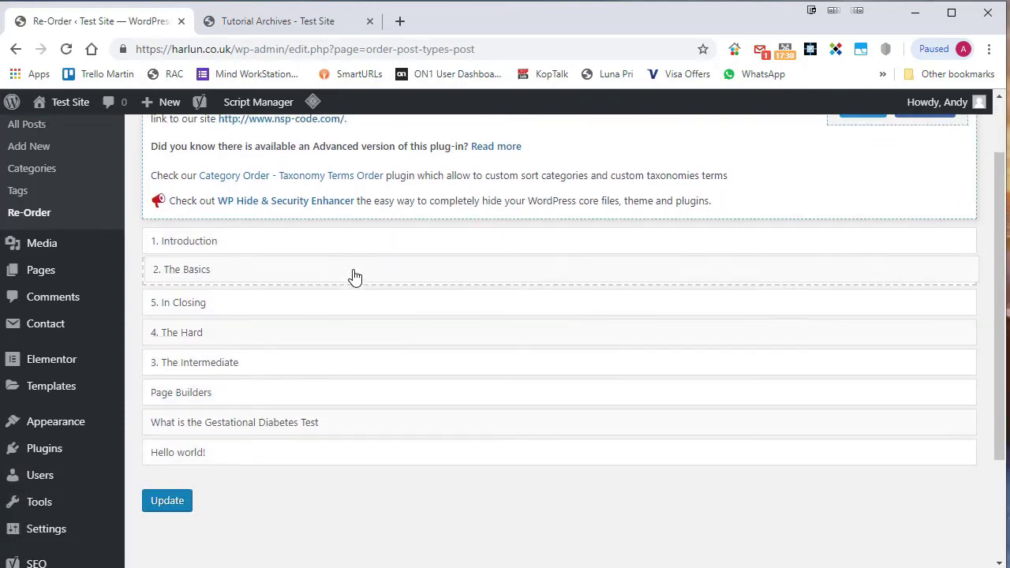
{"action": "mouse_move", "coordinate": [347, 360]}
{"action": "left_mouse_down"}
{"action": "mouse_move", "coordinate": [345, 304]}
{"action": "mouse_move", "coordinate": [337, 371]}
{"action": "left_mouse_up"}
{"action": "left_click", "coordinate": [180, 503]}
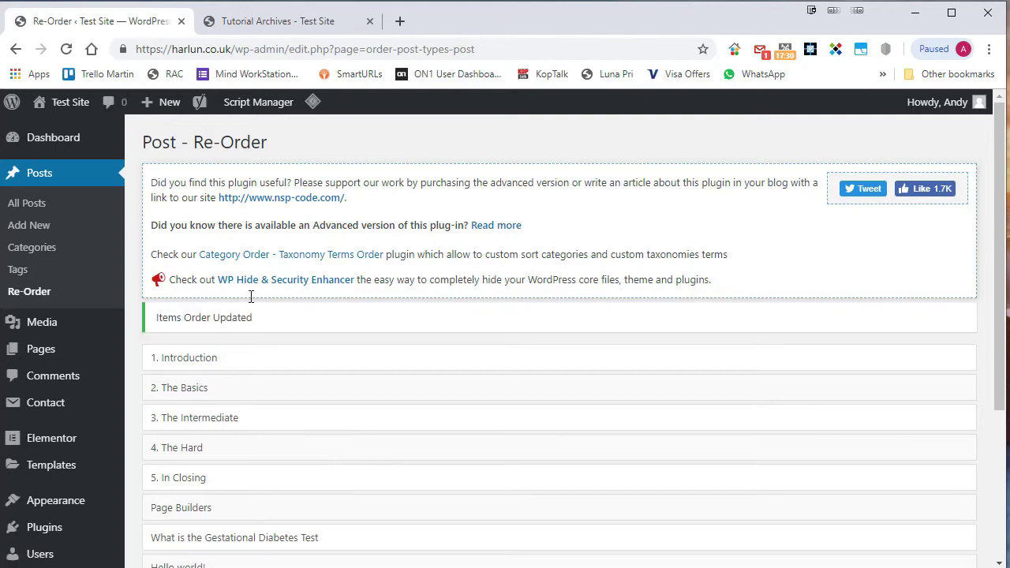
Step: Reload the Tutorial category archive and check the order of its posts
{"action": "left_click", "coordinate": [252, 21]}
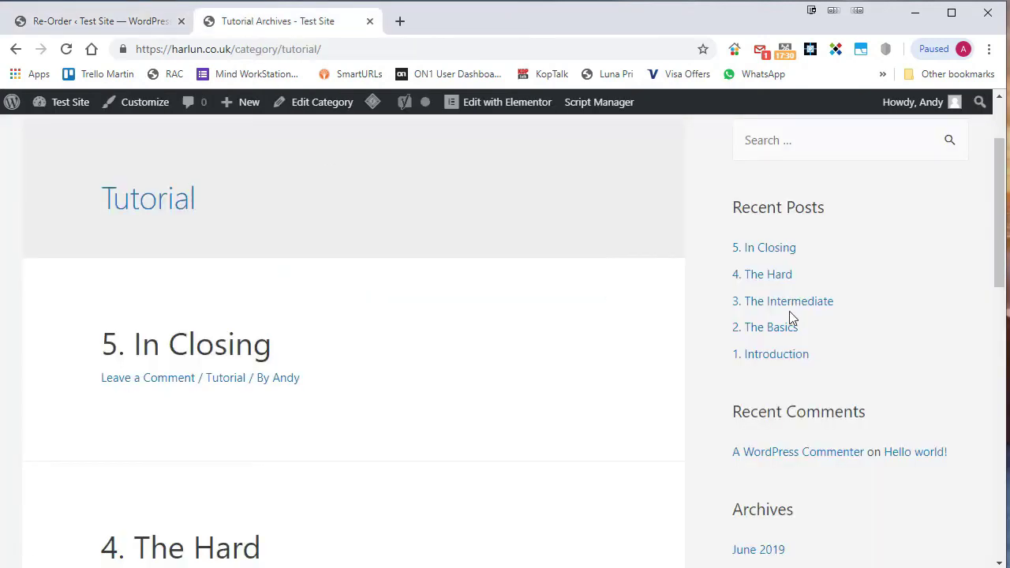
{"action": "left_click", "coordinate": [66, 49]}
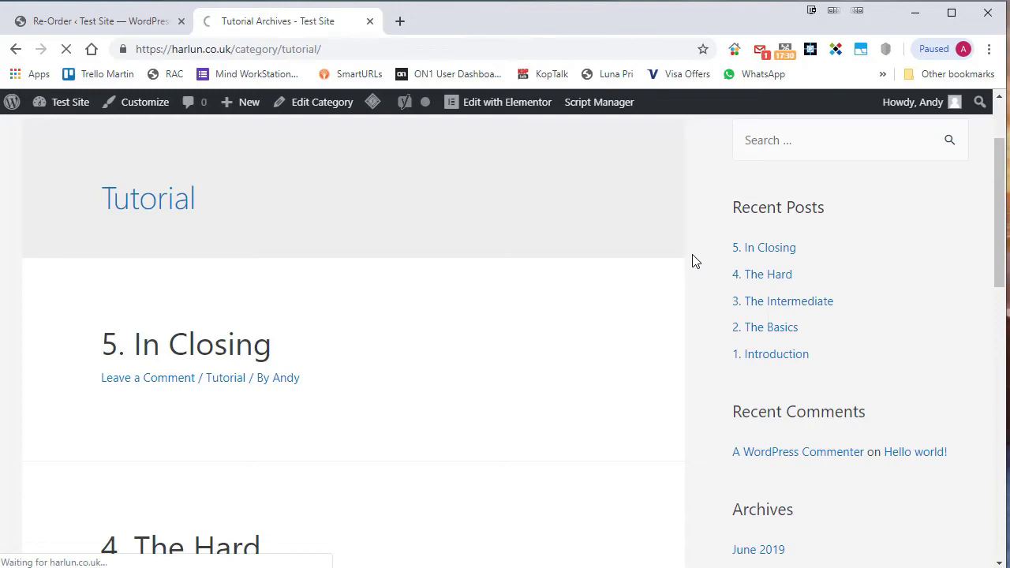
{"action": "scroll", "coordinate": [575, 289], "scroll_direction": "down", "scroll_amount": 10}
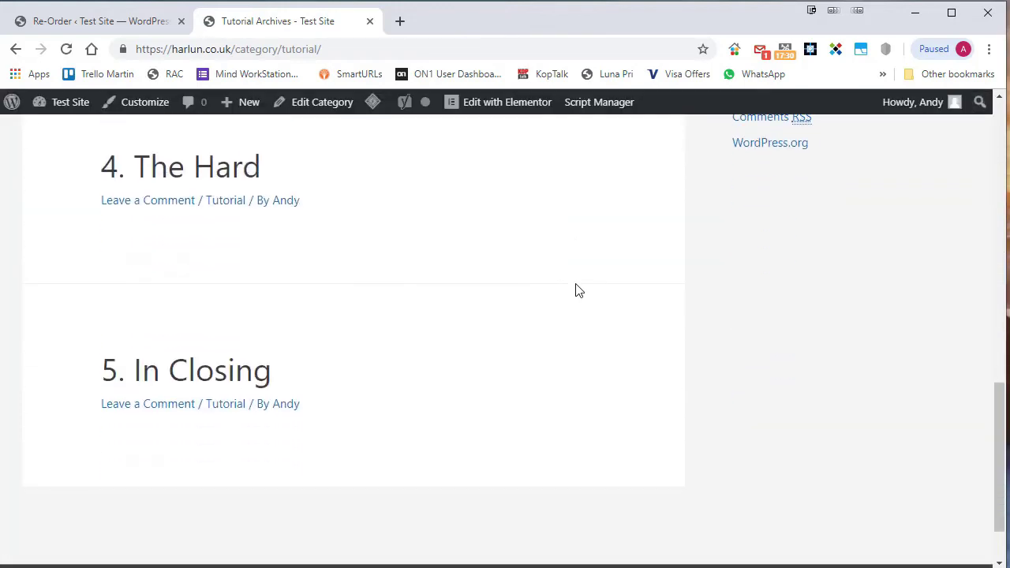
{"action": "scroll", "coordinate": [575, 289], "scroll_direction": "up", "scroll_amount": 3}
{"action": "scroll", "coordinate": [575, 288], "scroll_direction": "up", "scroll_amount": 5}
Step: Create a new post titled "3.5. Quite Hard" and publish it
{"action": "mouse_move", "coordinate": [233, 104]}
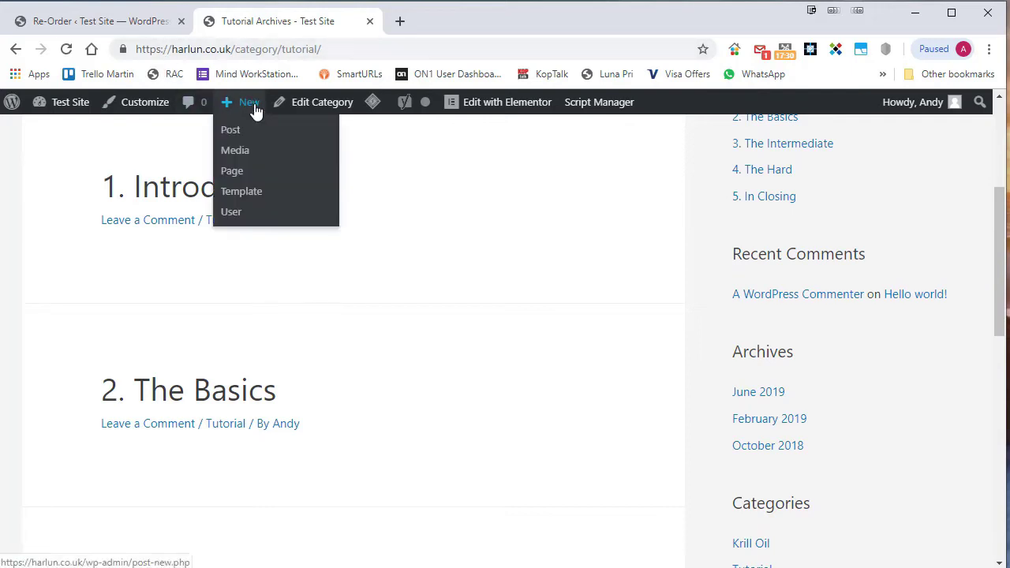
{"action": "left_click", "coordinate": [249, 109]}
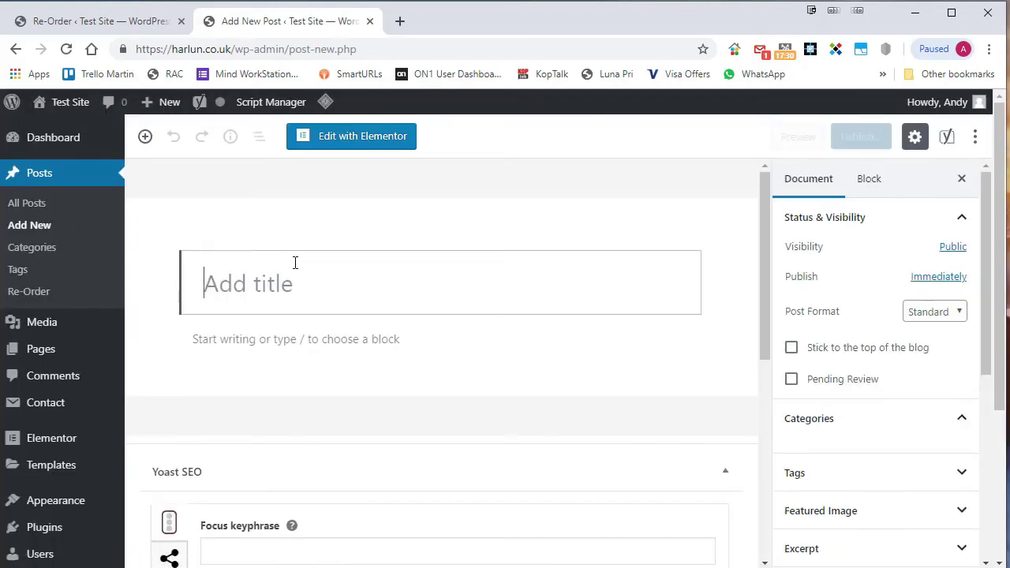
{"action": "type", "text": "3.6"}
{"action": "key", "text": "BackSpace"}
{"action": "type", "text": "5"}
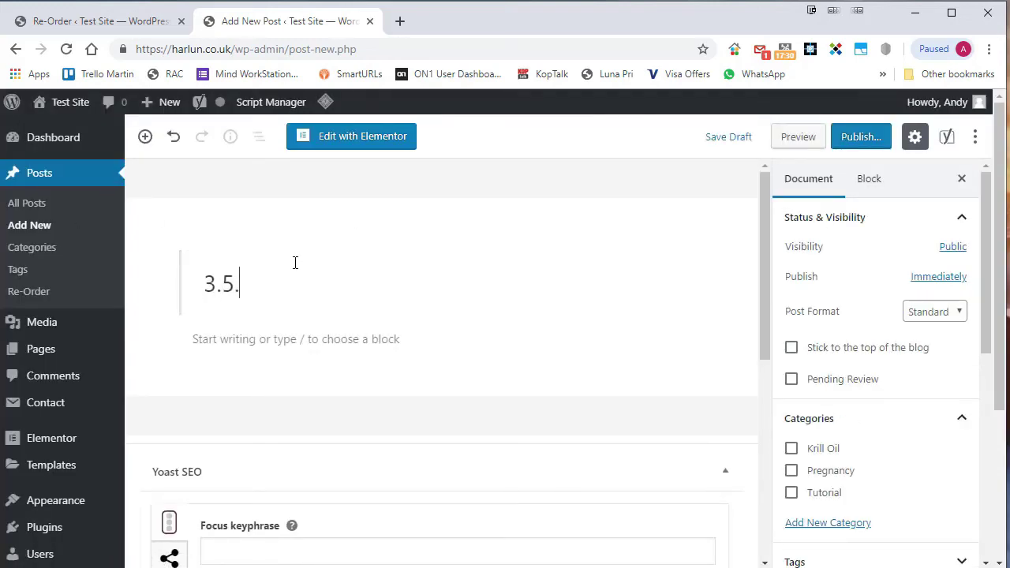
{"action": "type", "text": "."}
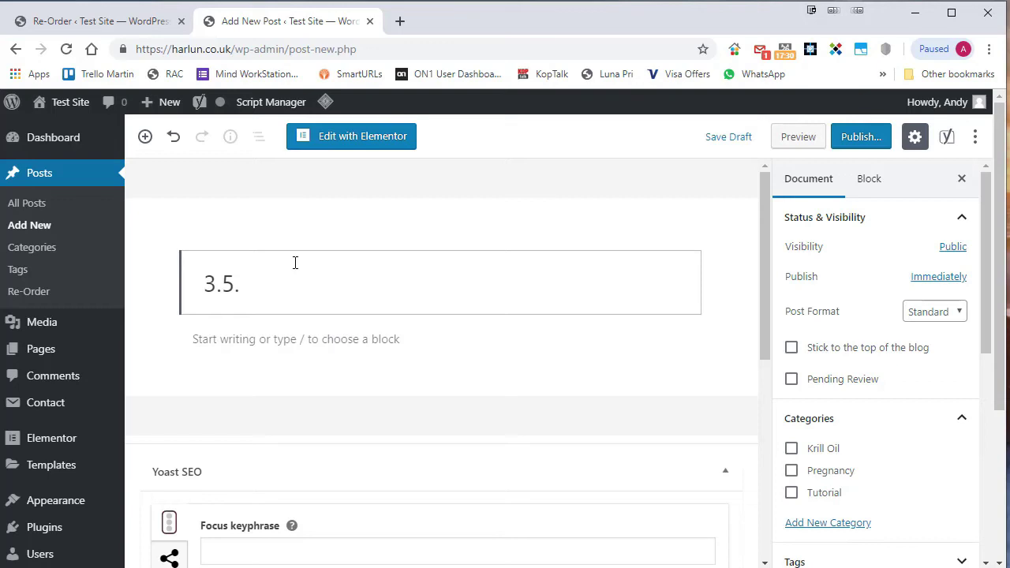
{"action": "type", "text": " Quite Hard"}
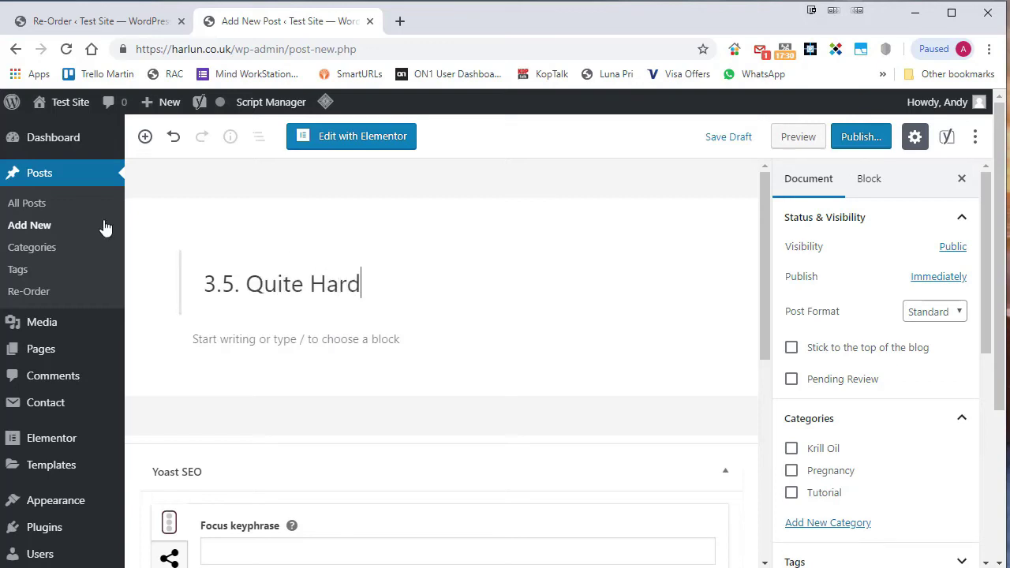
{"action": "left_click", "coordinate": [869, 138]}
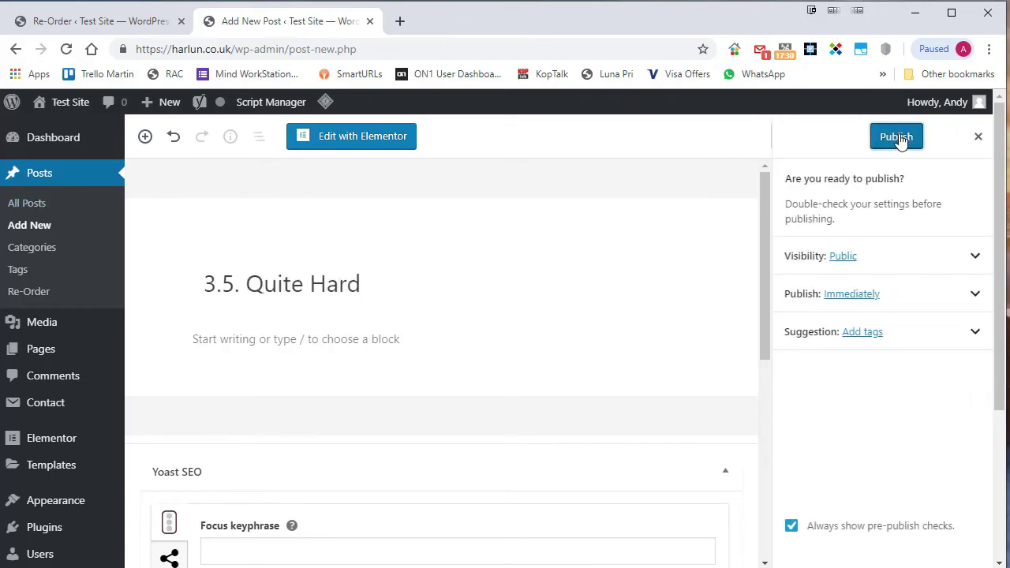
{"action": "left_click", "coordinate": [901, 138]}
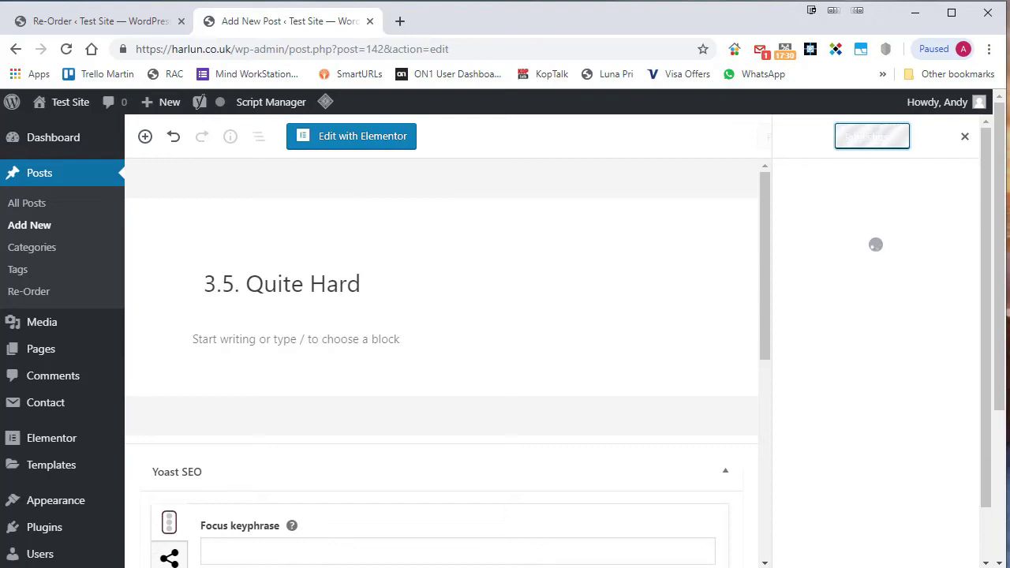
{"action": "left_click", "coordinate": [978, 139]}
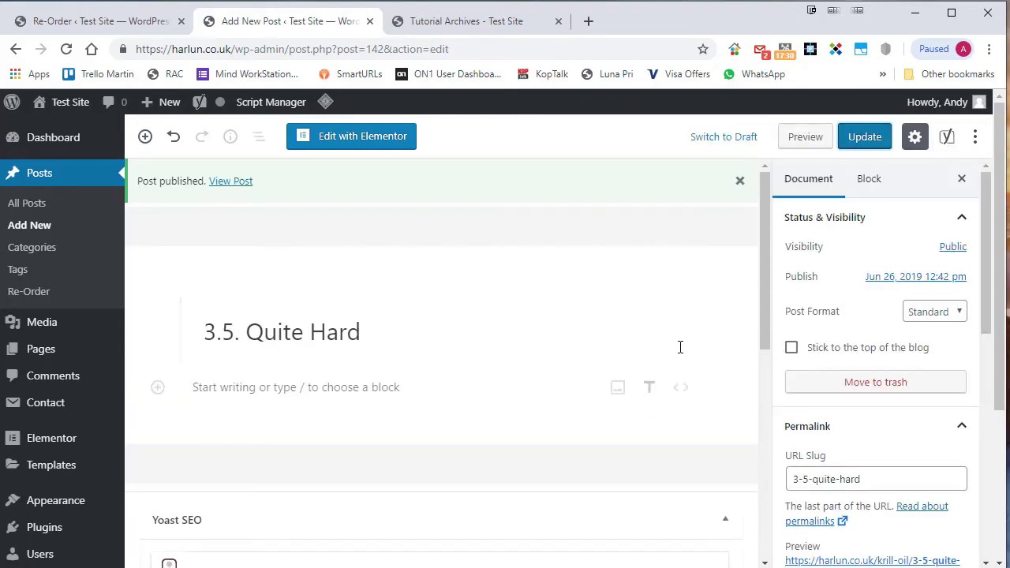
Step: Change the new post's category from Krill Oil to Tutorial and update the post
{"action": "scroll", "coordinate": [685, 284], "scroll_direction": "down", "scroll_amount": 3}
{"action": "scroll", "coordinate": [927, 282], "scroll_direction": "down", "scroll_amount": 3}
{"action": "scroll", "coordinate": [928, 282], "scroll_direction": "down", "scroll_amount": 1}
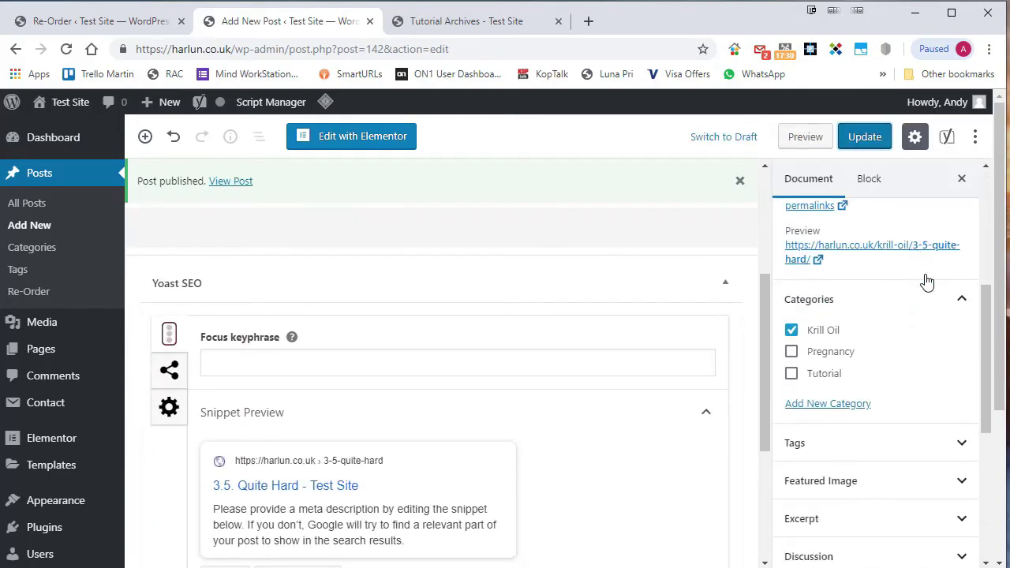
{"action": "left_click", "coordinate": [791, 373]}
{"action": "left_click", "coordinate": [792, 330]}
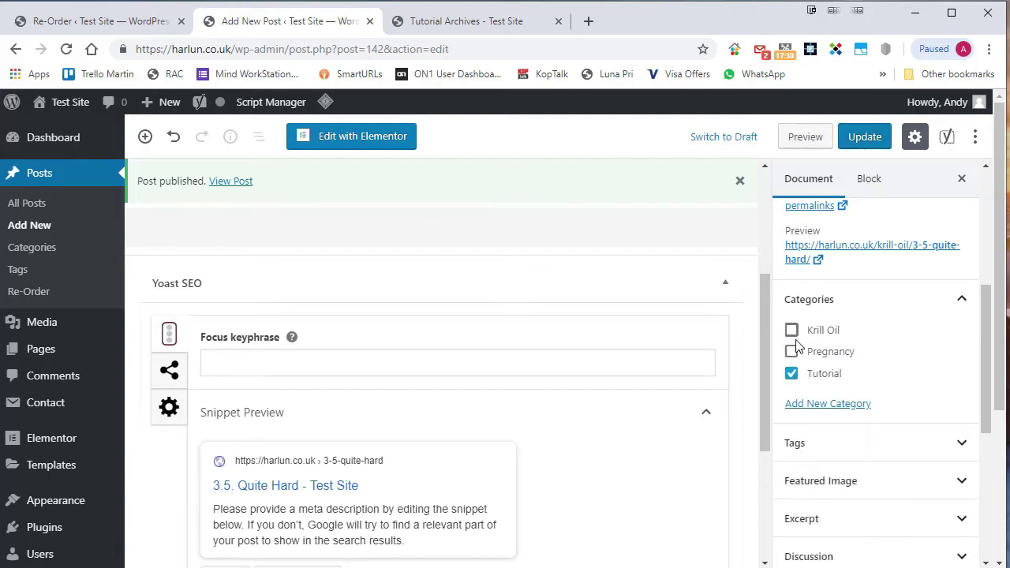
{"action": "left_click", "coordinate": [865, 138]}
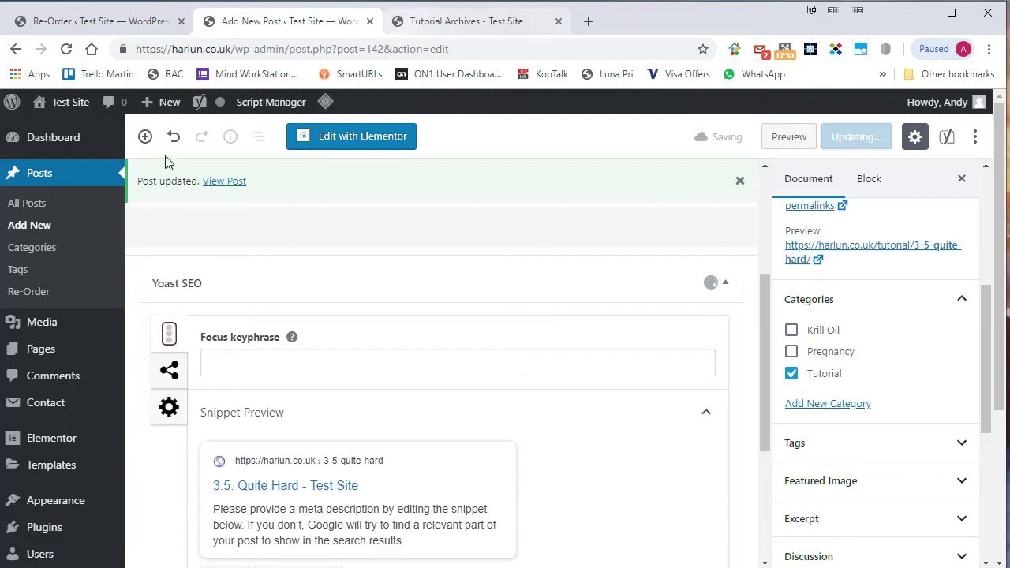
Step: Reload the Tutorial category archive and check where the new post "3.5. Quite Hard" is listed
{"action": "left_click", "coordinate": [475, 24]}
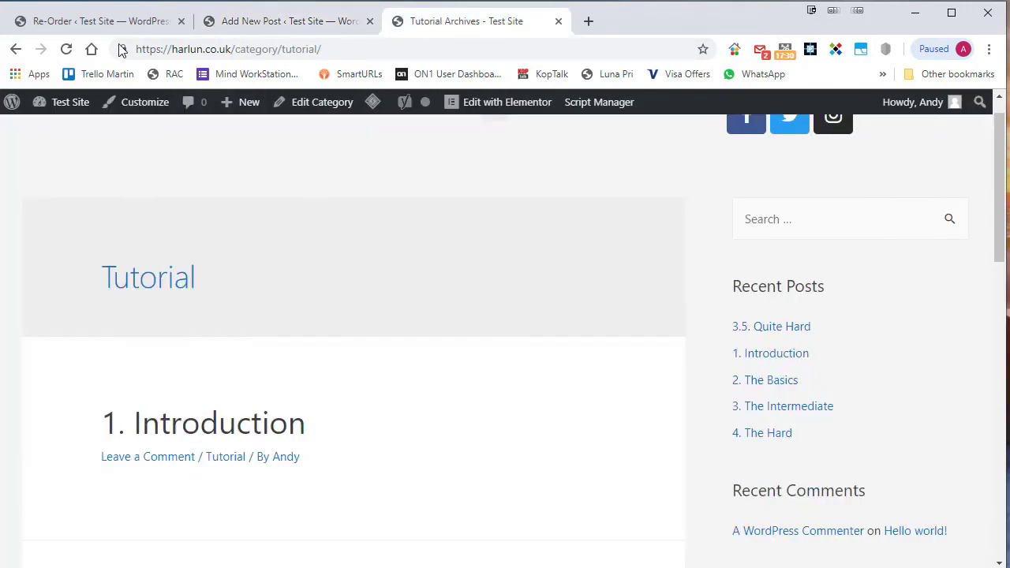
{"action": "left_click", "coordinate": [66, 49]}
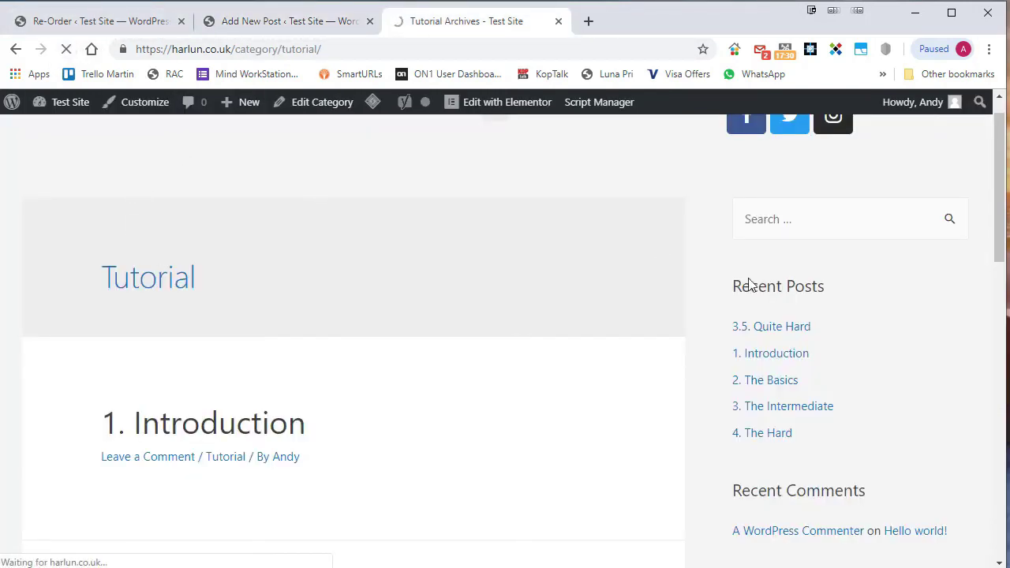
{"action": "scroll", "coordinate": [601, 271], "scroll_direction": "down", "scroll_amount": 2}
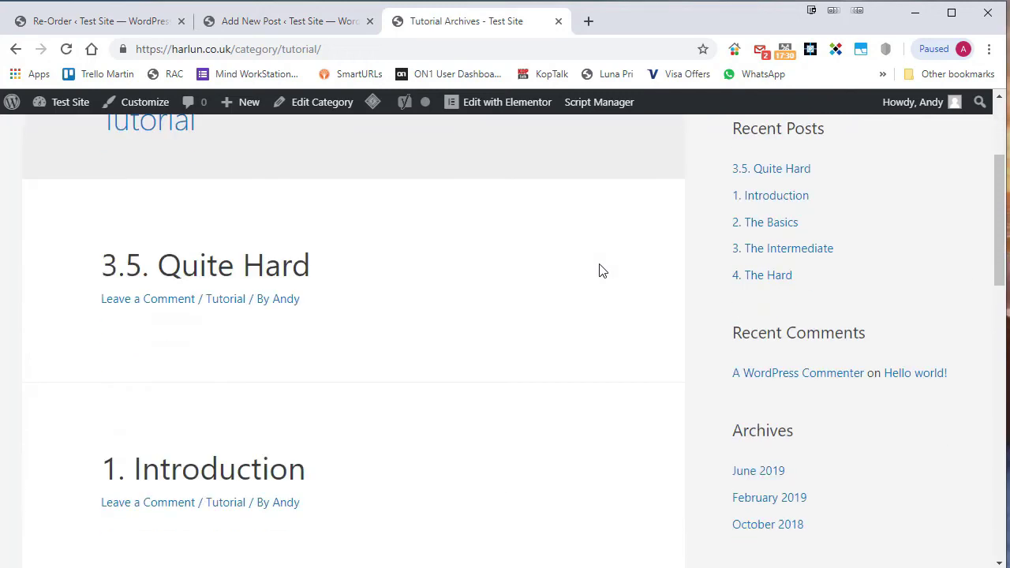
{"action": "scroll", "coordinate": [601, 271], "scroll_direction": "down", "scroll_amount": 8}
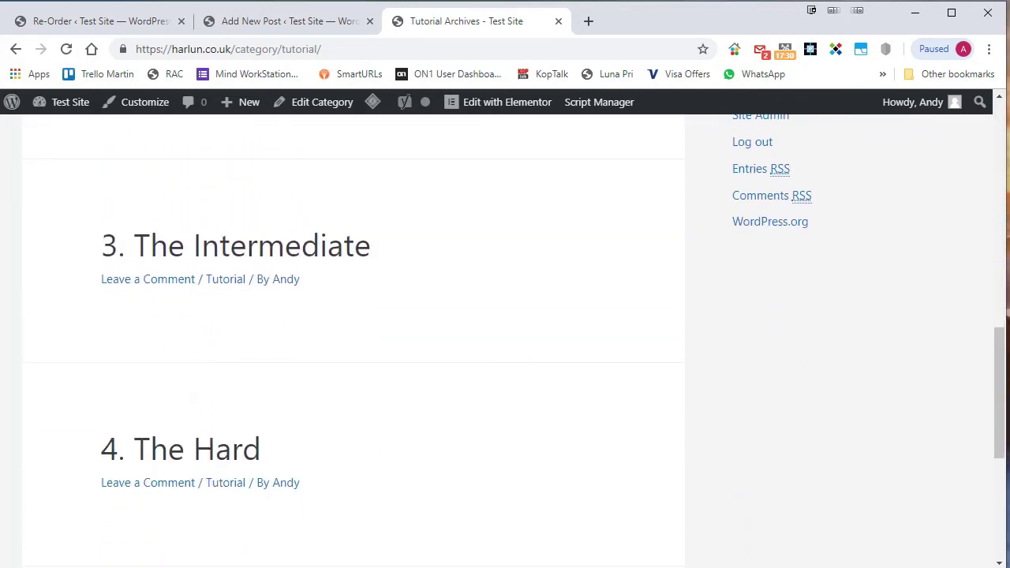
Step: Reload the post re-order list, move "3.5. Quite Hard" between "3. The Intermediate" and "4. The Hard", and save the order
{"action": "left_click", "coordinate": [63, 22]}
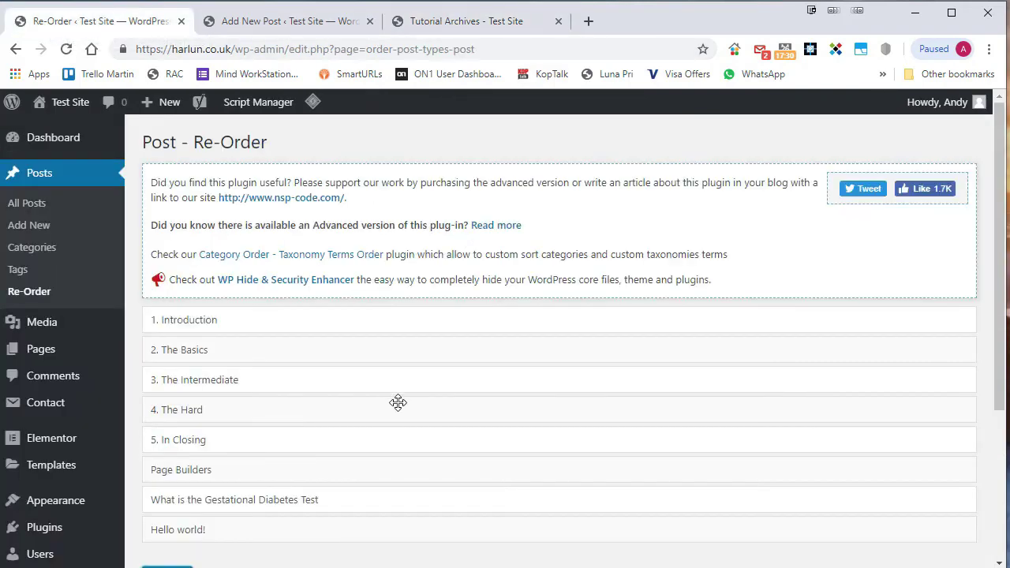
{"action": "left_click", "coordinate": [66, 48]}
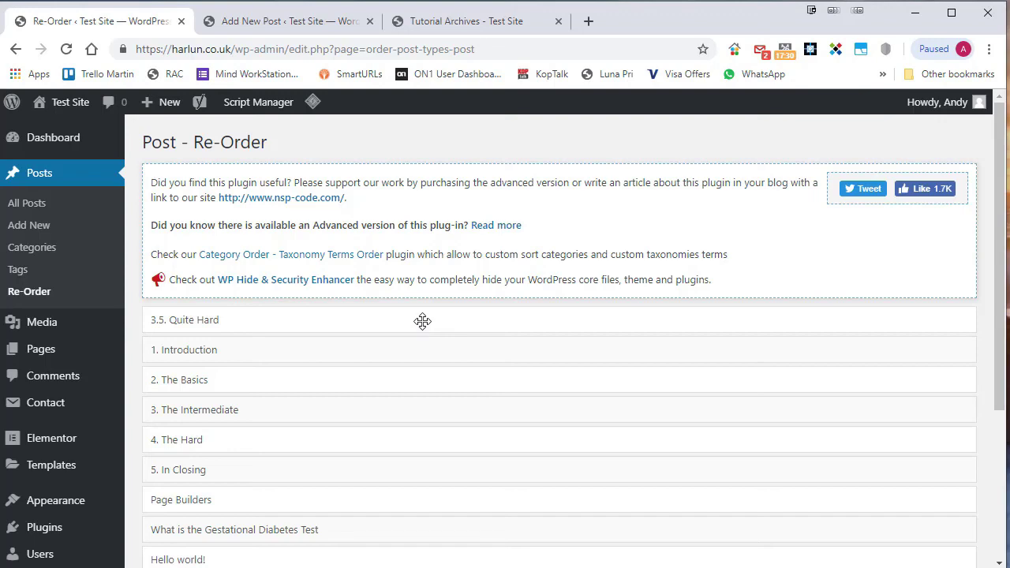
{"action": "left_click_drag", "start_coordinate": [422, 320], "coordinate": [426, 419]}
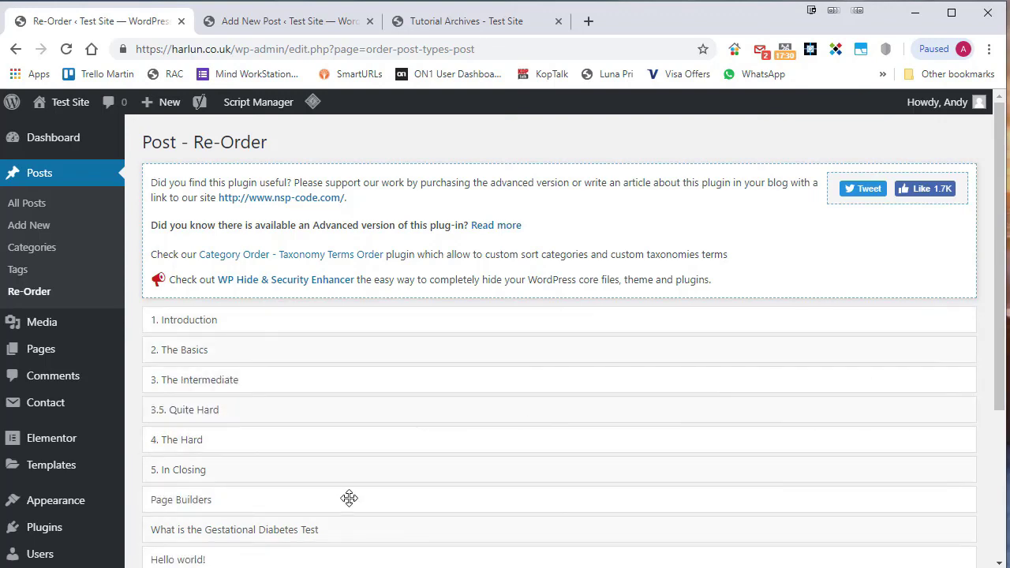
{"action": "scroll", "coordinate": [349, 498], "scroll_direction": "down", "scroll_amount": 5}
{"action": "left_click", "coordinate": [162, 384]}
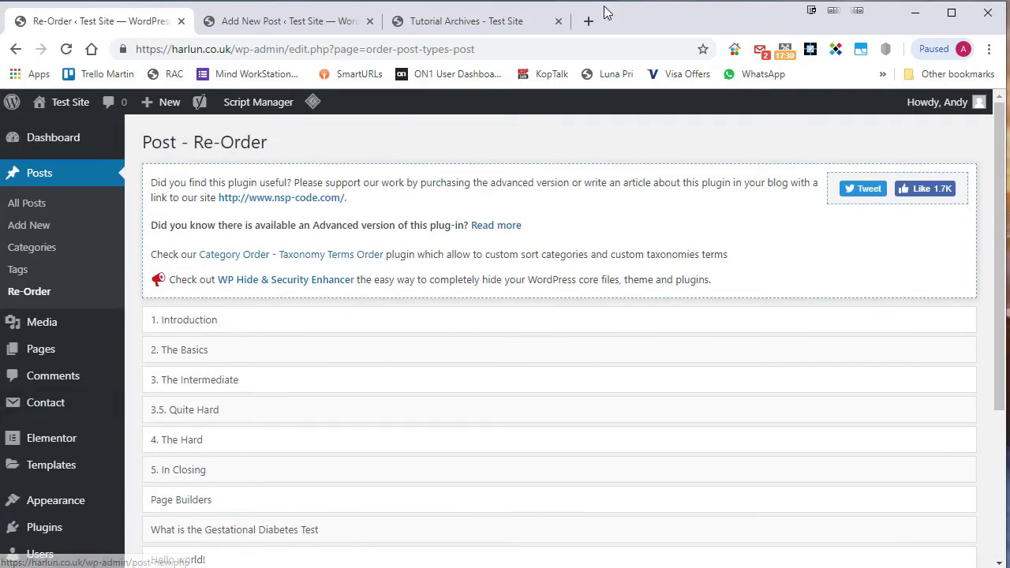
Step: Reload the Tutorial category archive and check the posts against the saved order, including the position of "3.5. Quite Hard"
{"action": "left_click", "coordinate": [433, 23]}
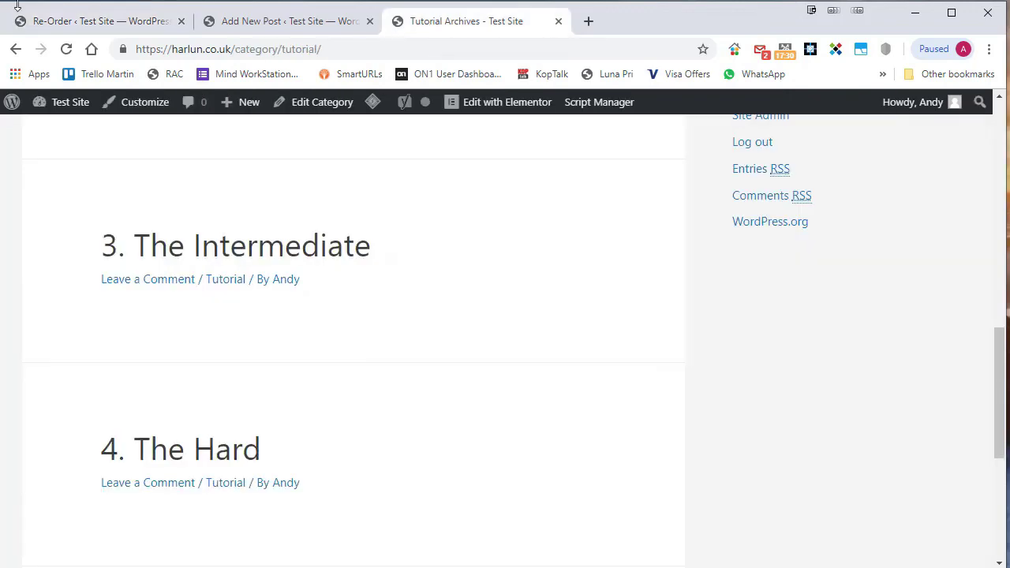
{"action": "left_click", "coordinate": [67, 49]}
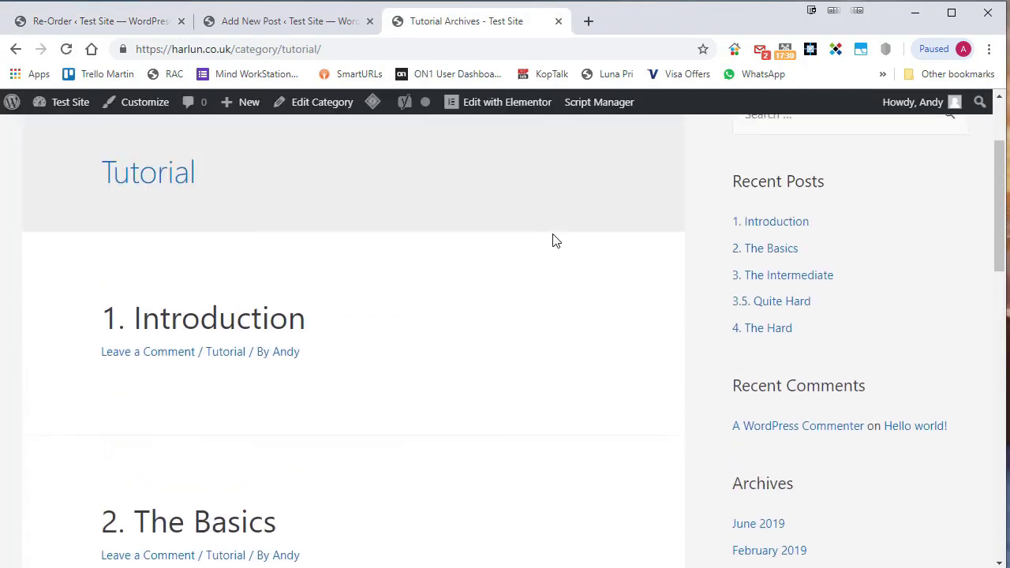
{"action": "scroll", "coordinate": [555, 241], "scroll_direction": "down", "scroll_amount": 9}
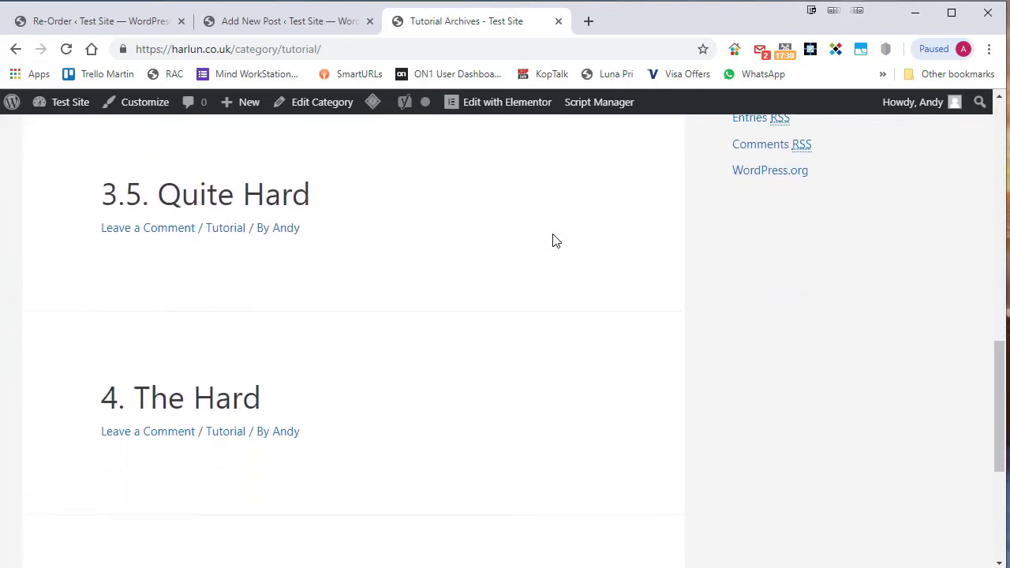
{"action": "scroll", "coordinate": [553, 241], "scroll_direction": "down", "scroll_amount": 3}
{"action": "scroll", "coordinate": [552, 241], "scroll_direction": "up", "scroll_amount": 10}
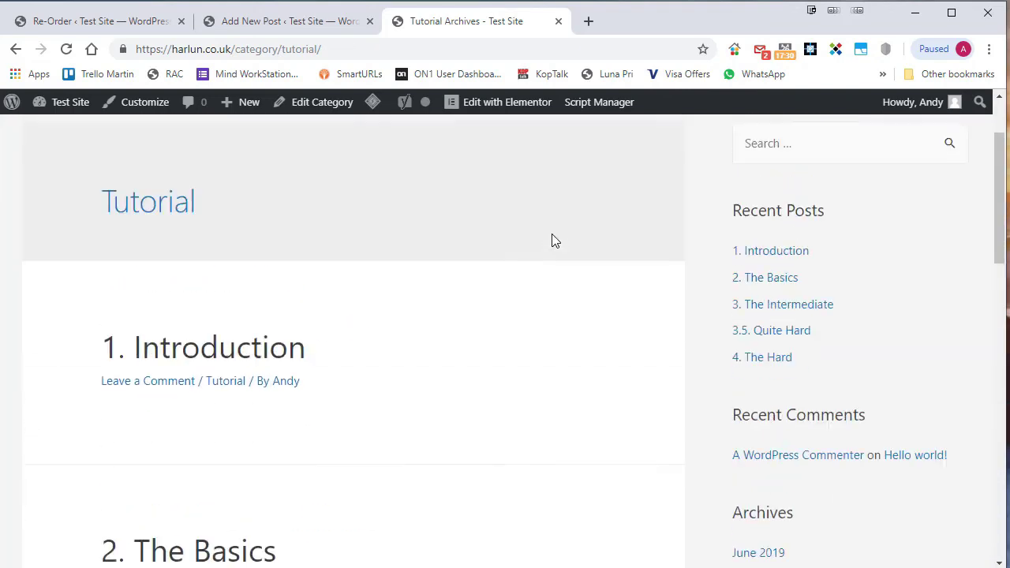
Step: Return to the post re-order list, and compare its order with the Recent Posts widget on the Tutorial archive
{"action": "left_click", "coordinate": [261, 23]}
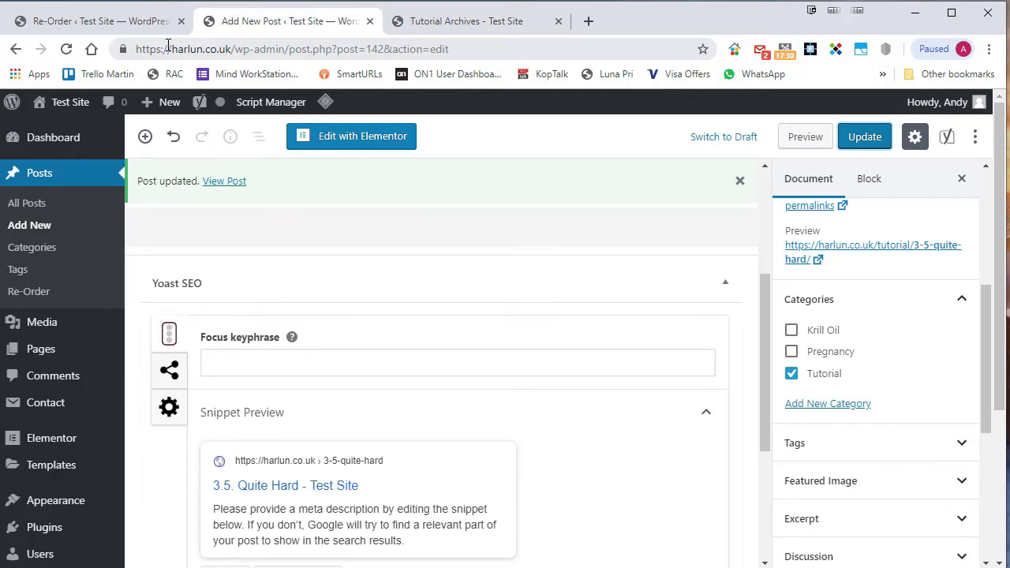
{"action": "key", "text": "ctrl+shift+Tab"}
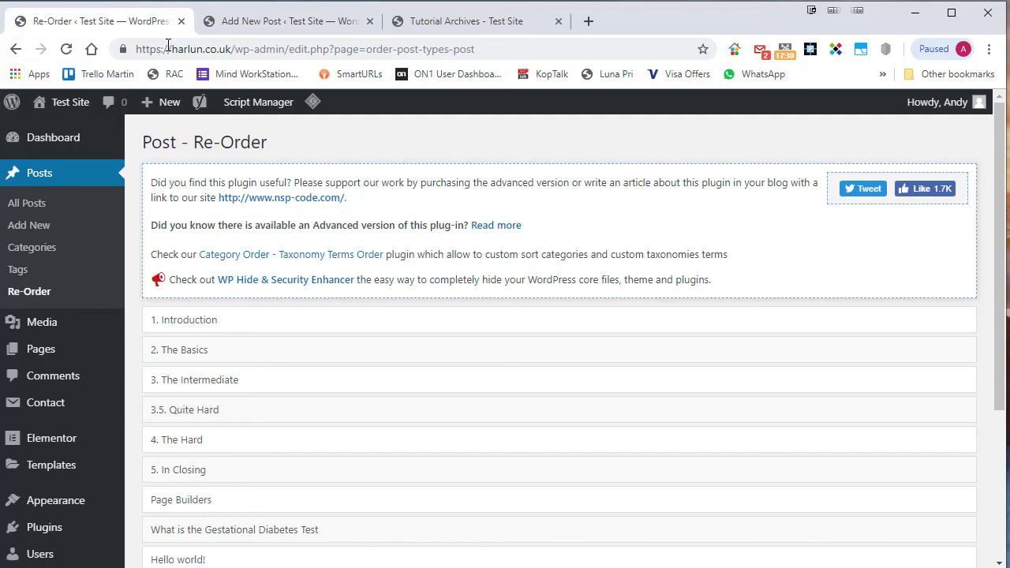
{"action": "left_click", "coordinate": [444, 22]}
{"action": "mouse_move", "coordinate": [733, 235]}
{"action": "left_mouse_down"}
{"action": "mouse_move", "coordinate": [827, 244]}
{"action": "mouse_move", "coordinate": [743, 241]}
{"action": "left_mouse_up"}
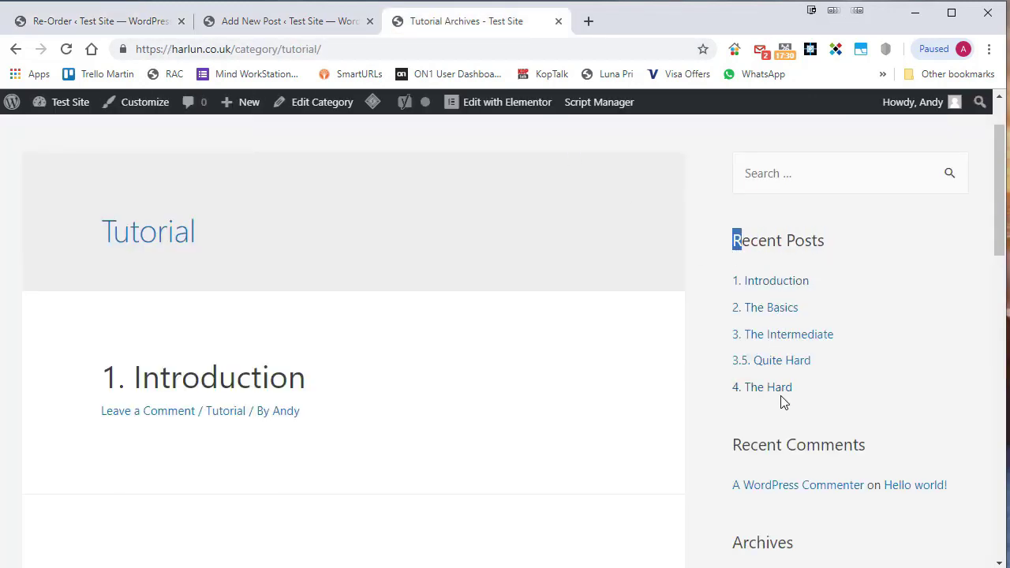